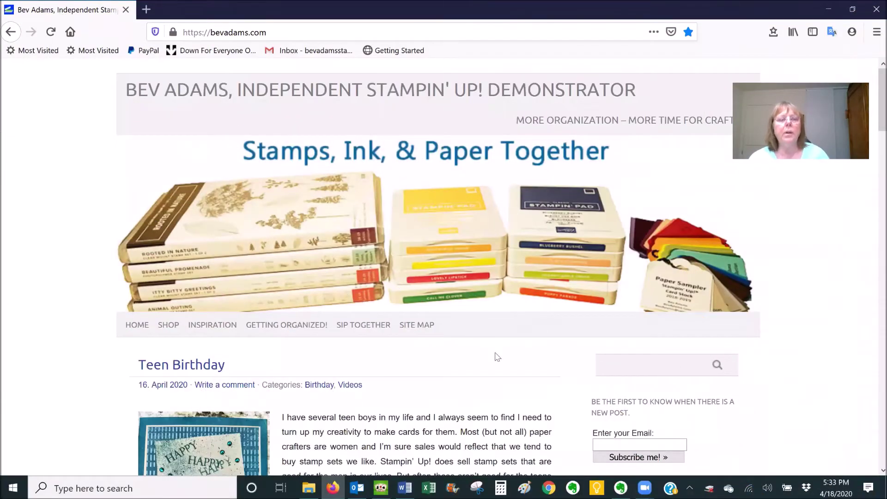
- Go from the SHOP page to the Products from Bev page on bevadams.com
click(167, 326)
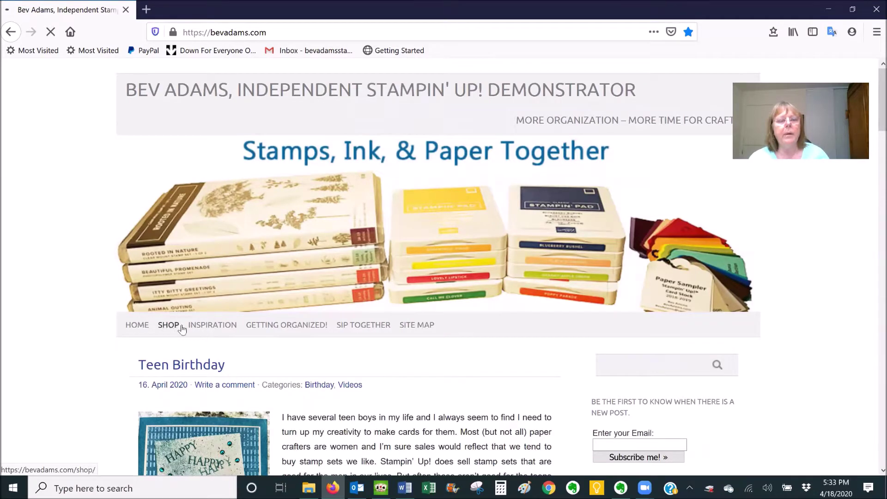
scroll(359, 312, down, 5)
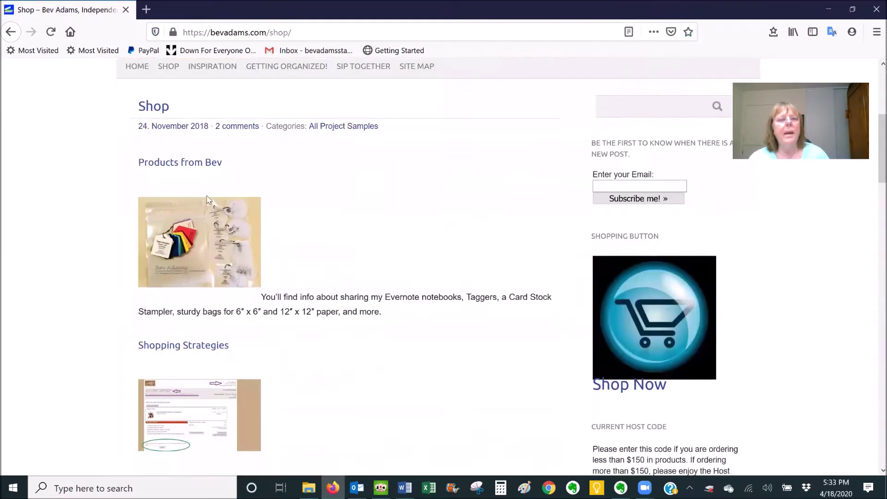
click(196, 164)
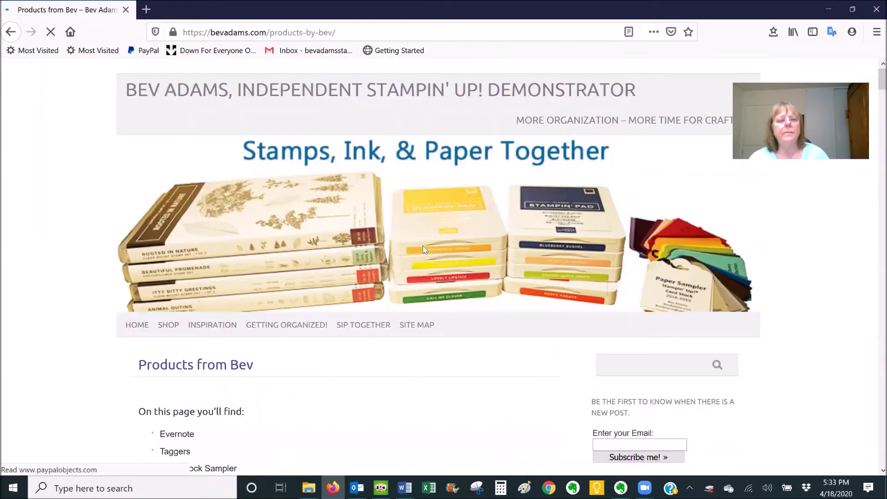
- Scroll to the Current Products sharing form and click into its Facebook email field
scroll(422, 281, down, 2)
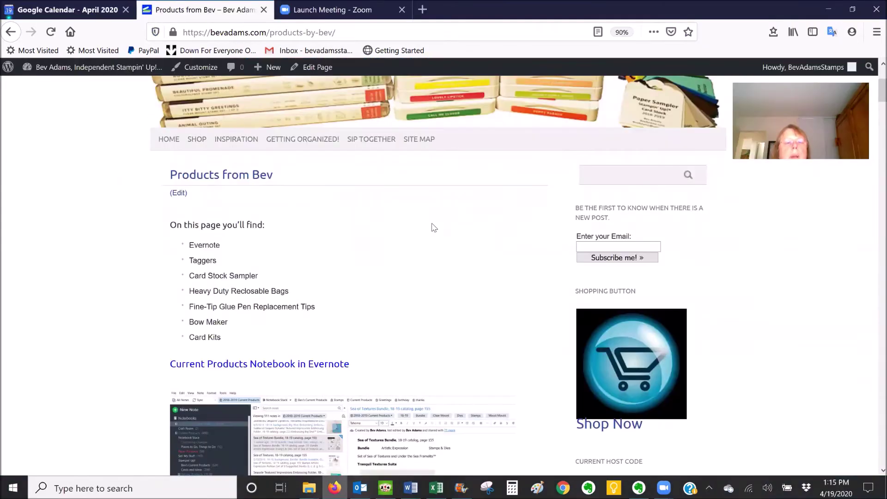
scroll(432, 228, down, 7)
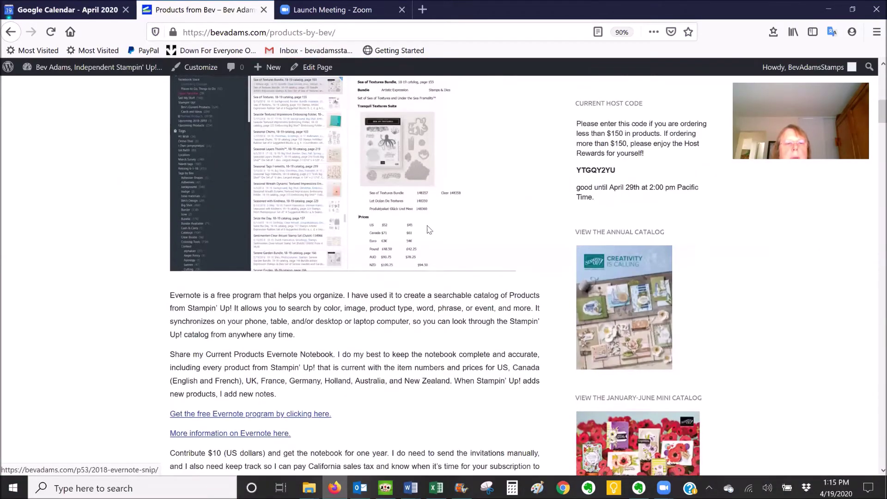
scroll(427, 228, down, 11)
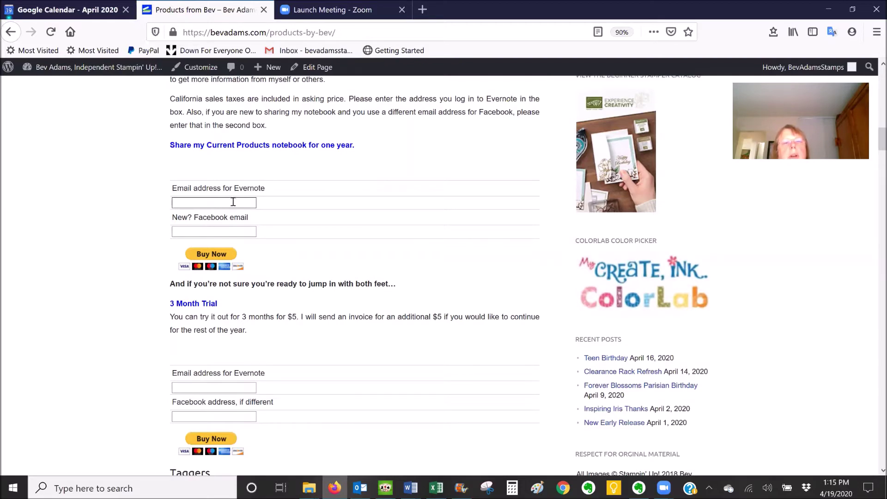
click(179, 230)
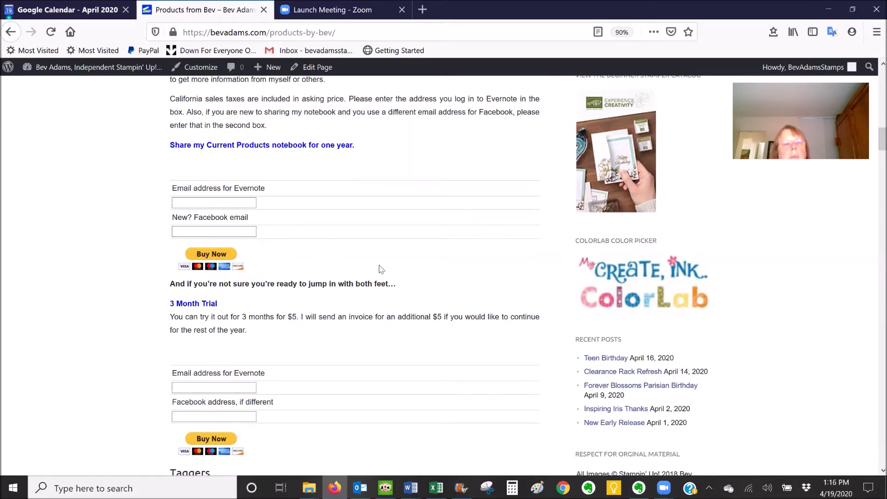
- Scroll to the 3 Month Trial form and step through its Evernote email and Facebook address fields
scroll(409, 267, down, 1)
scroll(406, 263, down, 3)
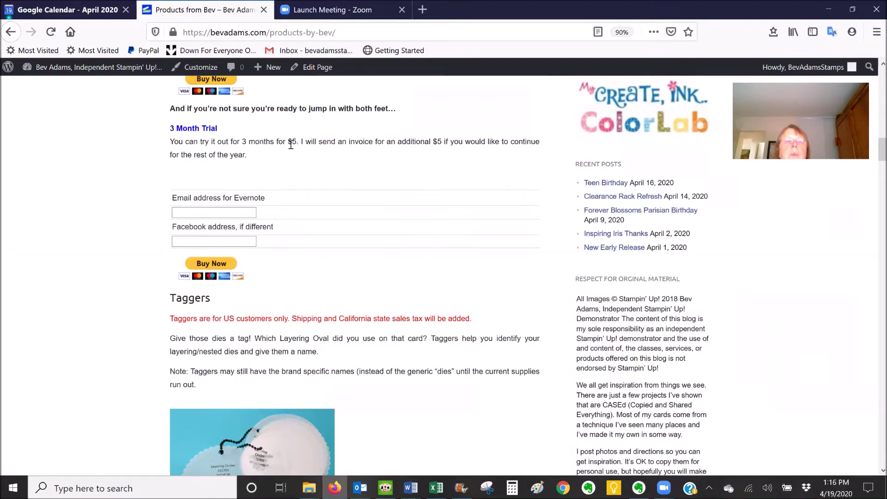
click(183, 211)
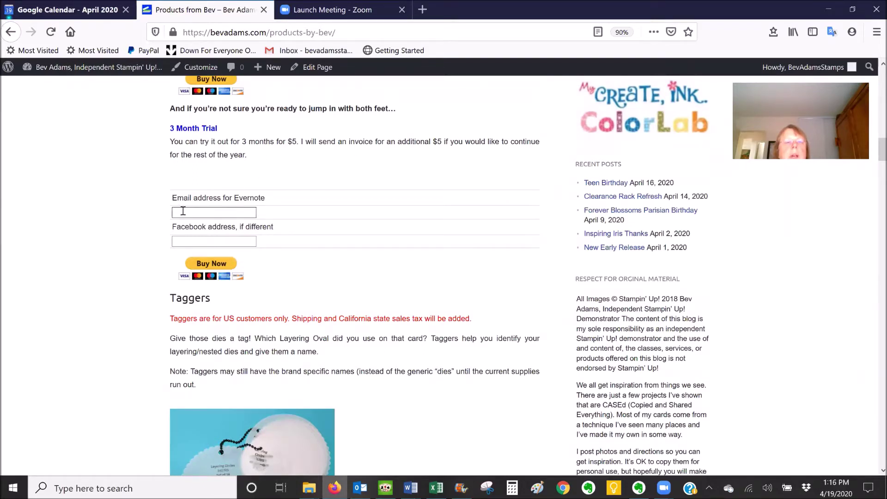
click(187, 242)
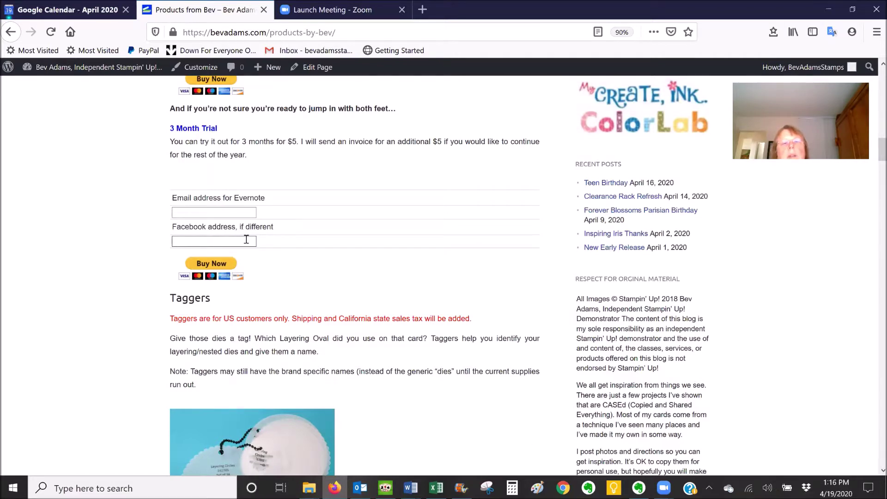
click(308, 249)
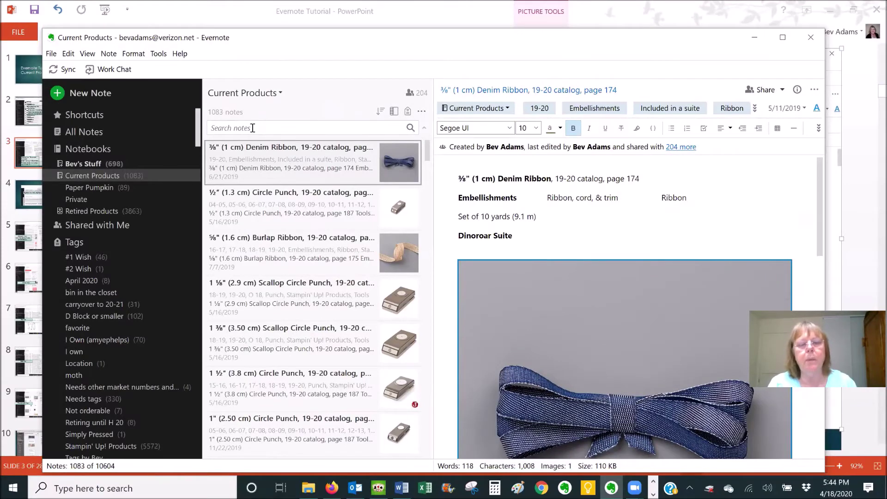
- Search the Current Products notes for 'Evernote Tuto', removing a stray letter first
text(t)
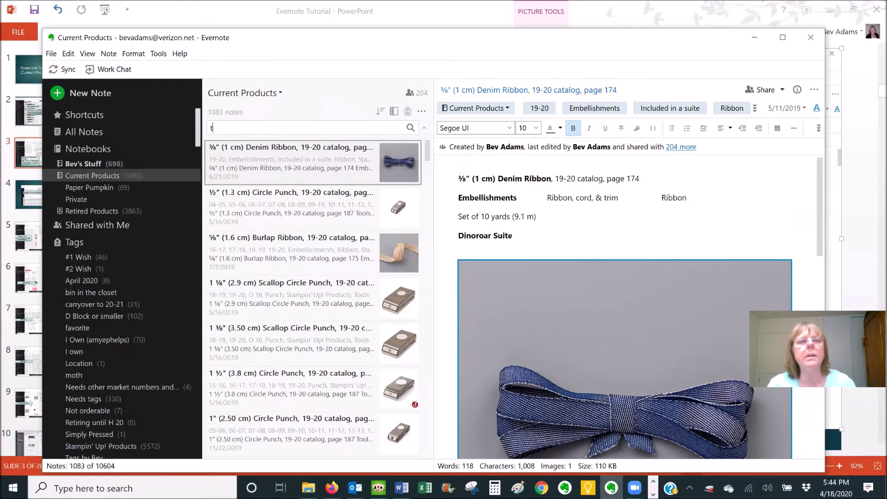
key(BackSpace)
text(Eve)
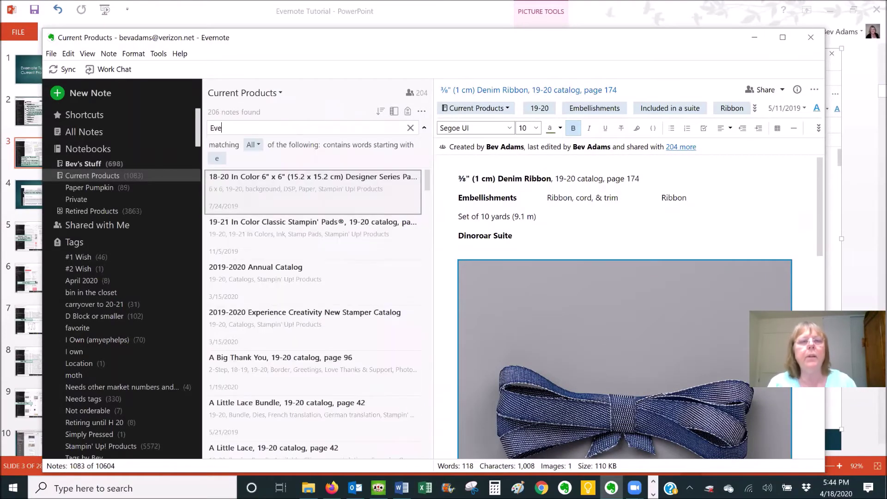
text(rnote )
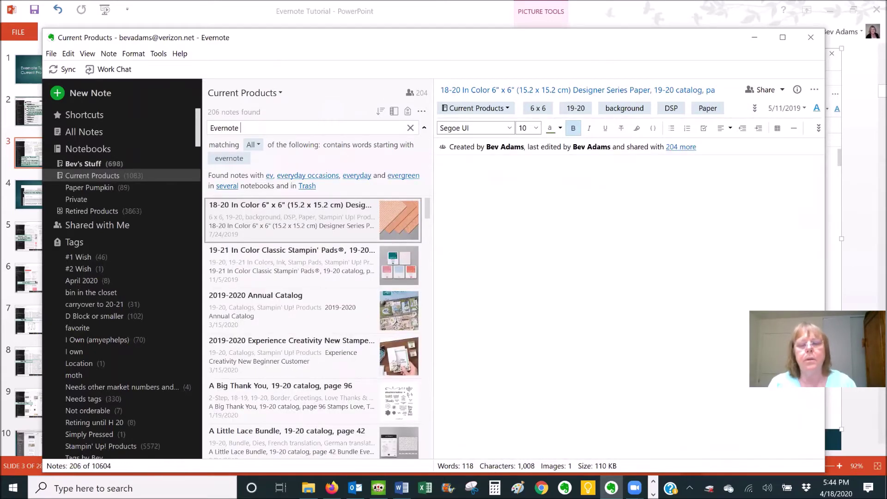
text(Tuto)
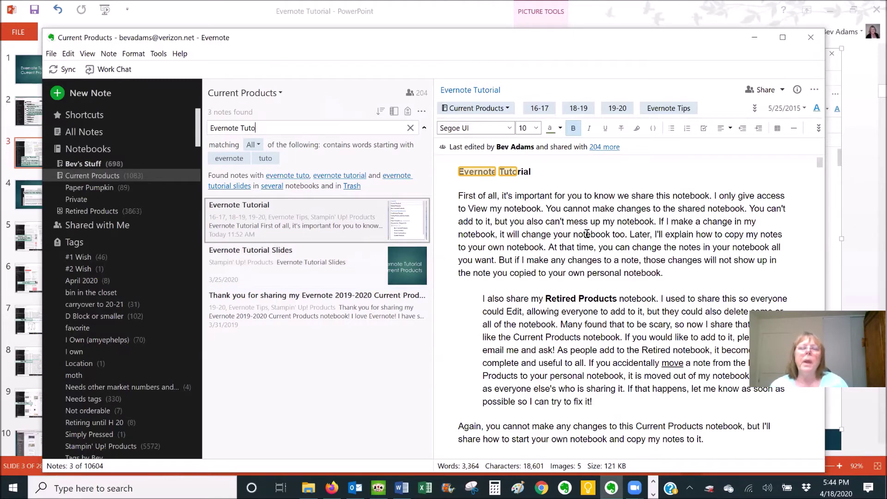
- Scroll down through the contents of the Evernote Tutorial note
scroll(538, 222, down, 5)
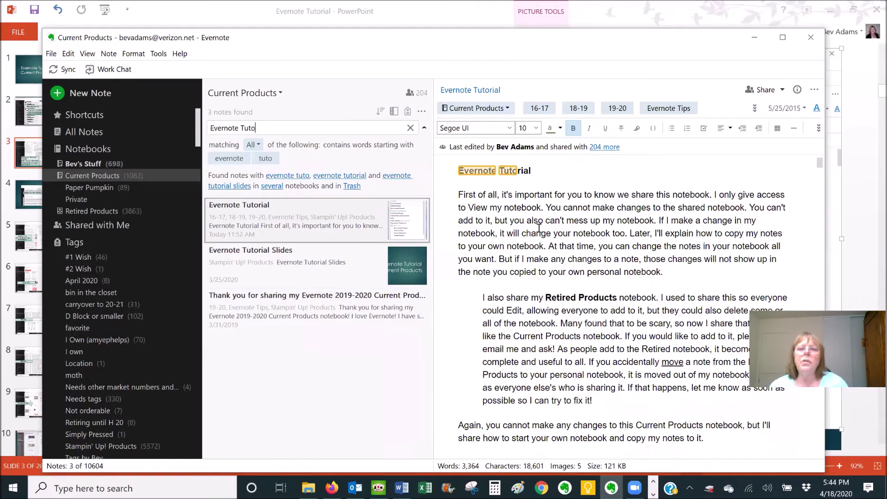
scroll(539, 246, down, 7)
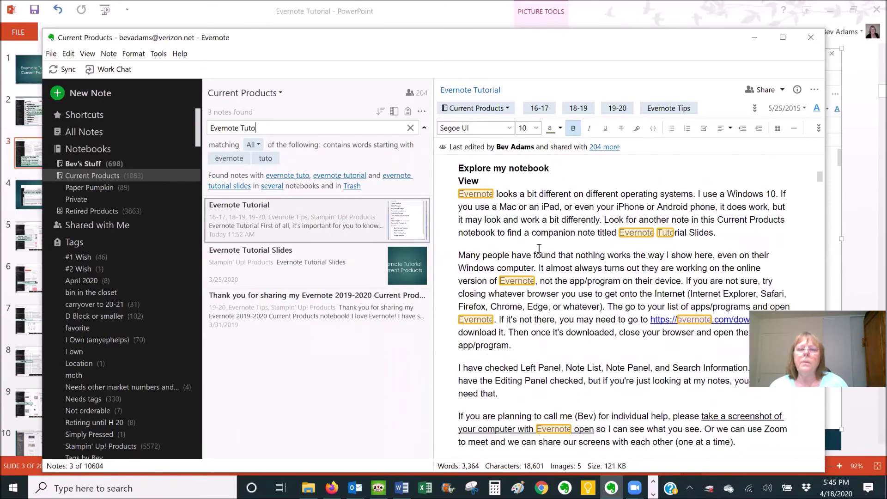
scroll(535, 252, down, 8)
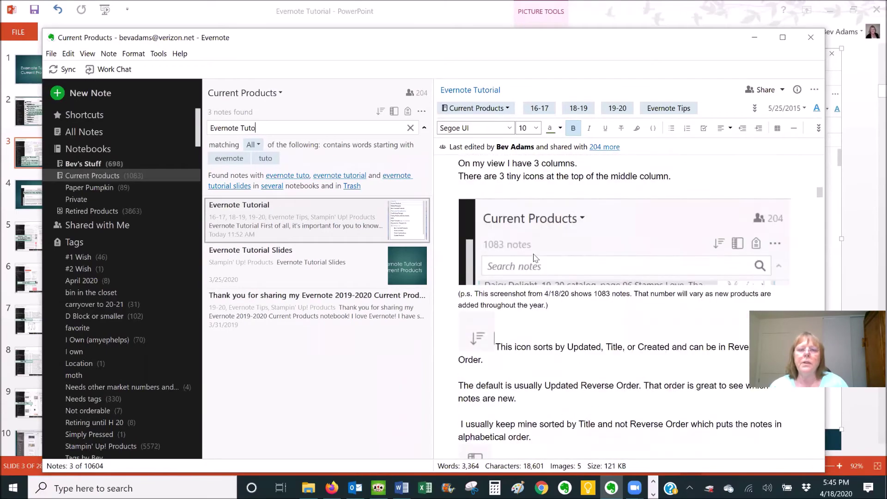
scroll(534, 257, down, 10)
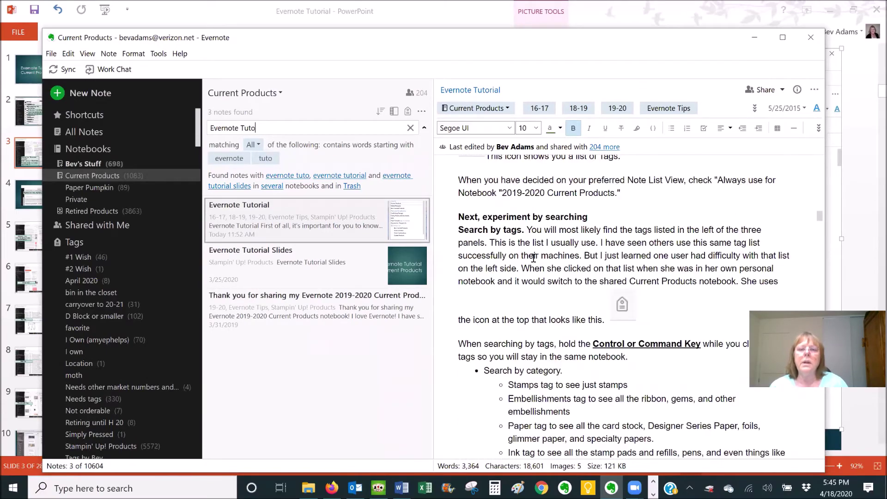
scroll(533, 258, down, 10)
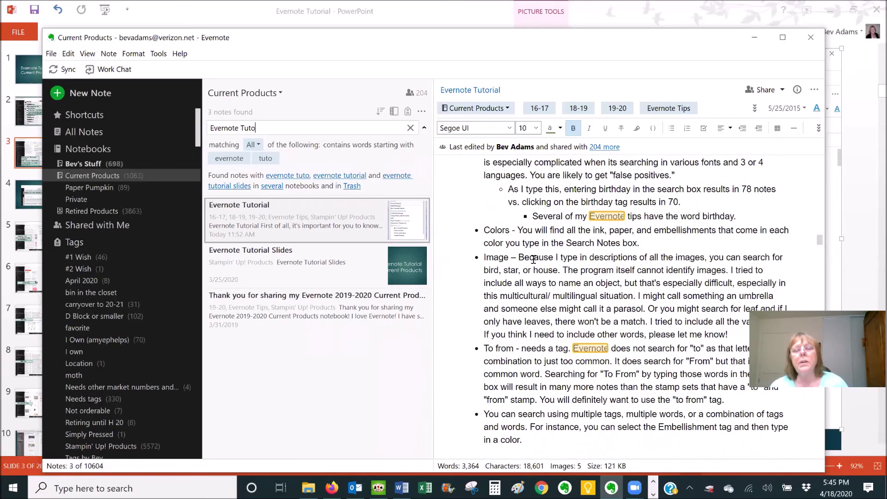
scroll(534, 259, down, 2)
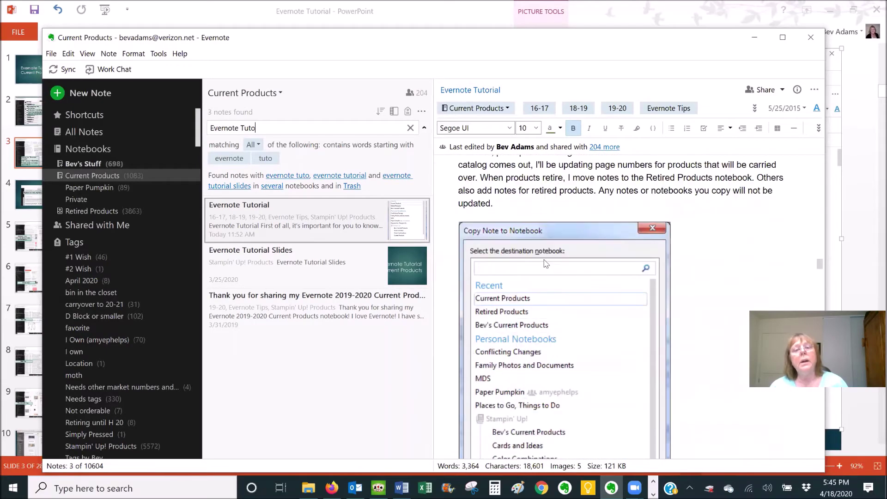
scroll(545, 263, down, 1)
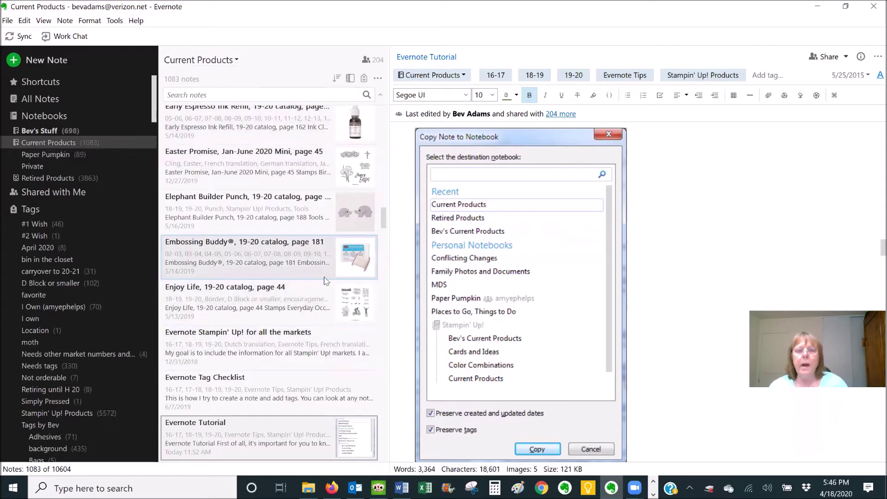
scroll(276, 255, up, 8)
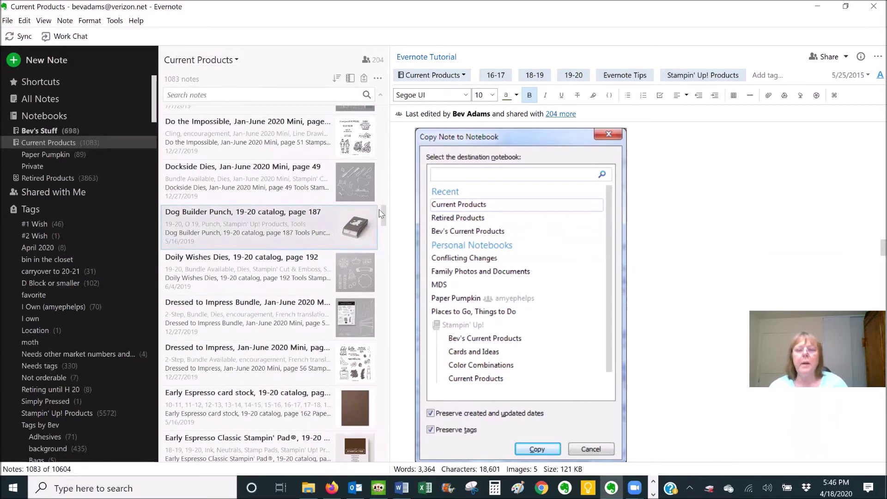
drag(384, 221, 364, 147)
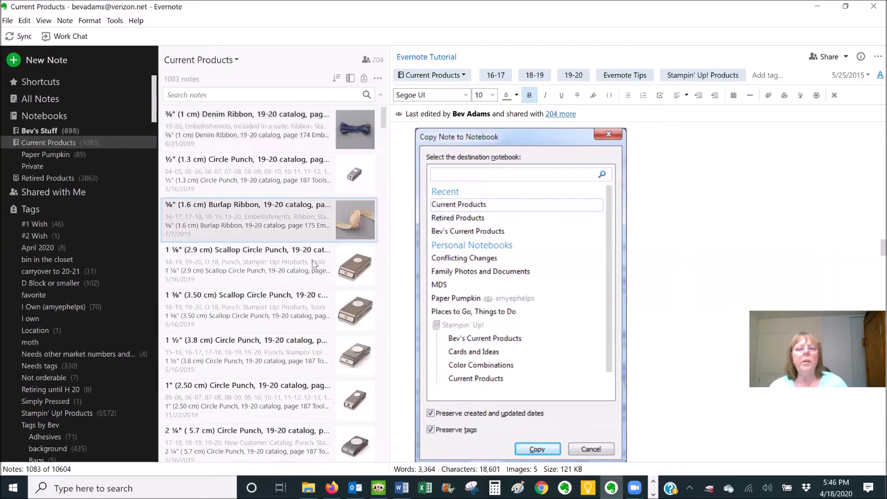
scroll(305, 319, down, 1)
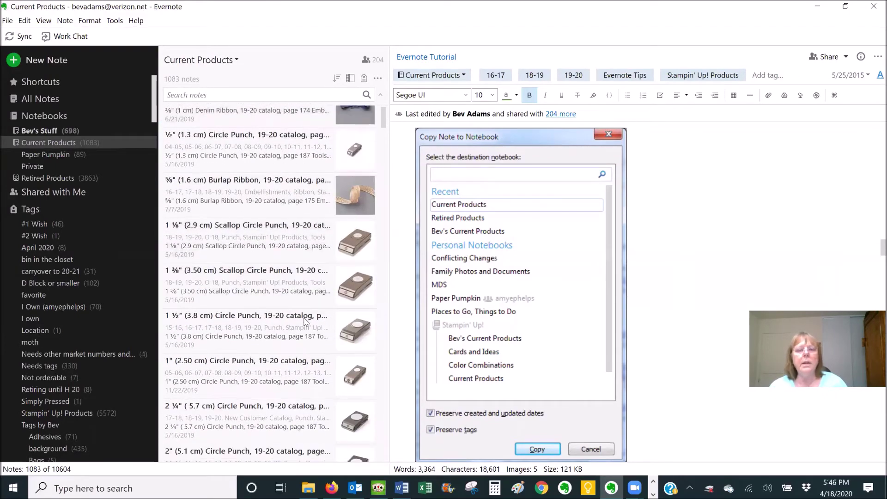
scroll(305, 322, down, 1)
scroll(304, 325, down, 1)
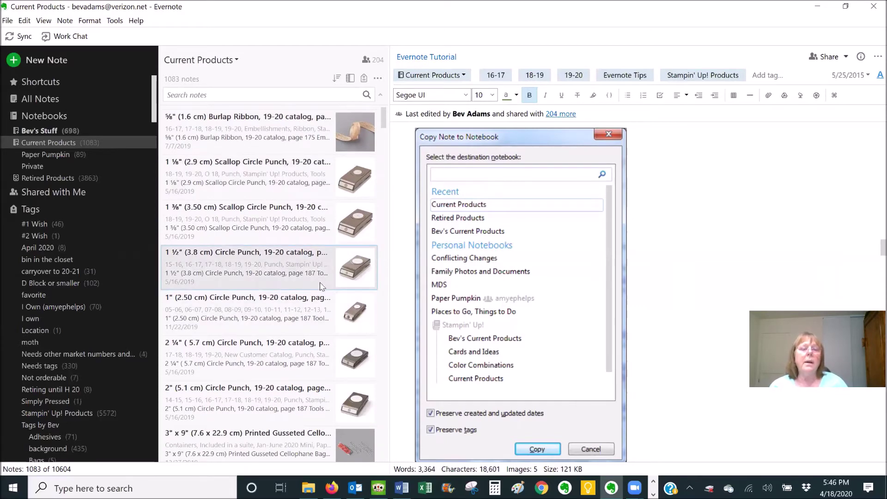
scroll(321, 284, down, 2)
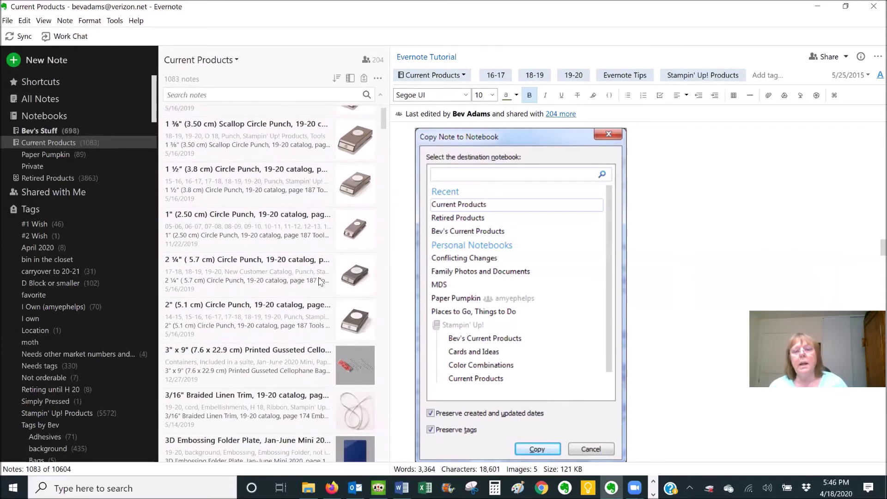
scroll(317, 283, down, 3)
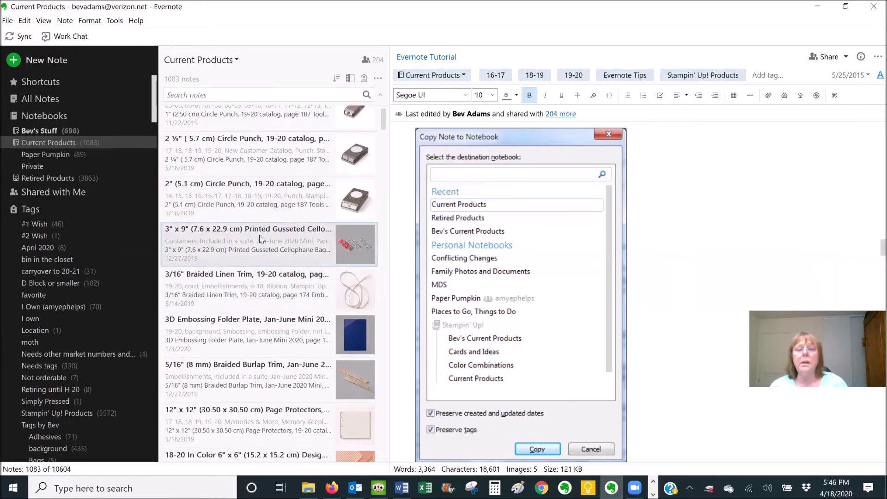
scroll(260, 250, down, 1)
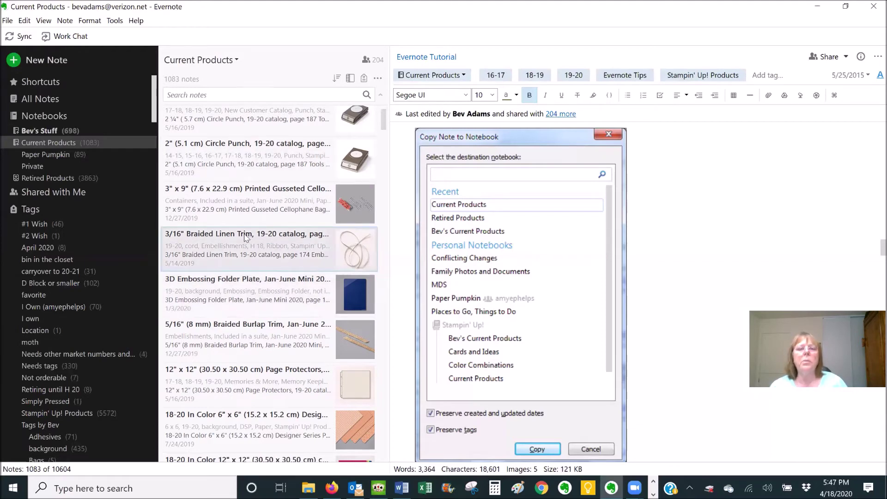
scroll(273, 294, down, 1)
scroll(274, 294, down, 4)
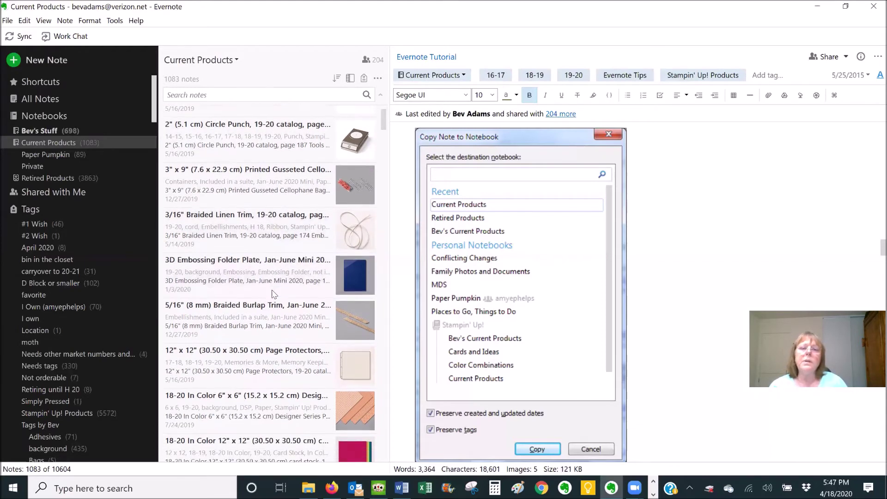
scroll(273, 287, down, 2)
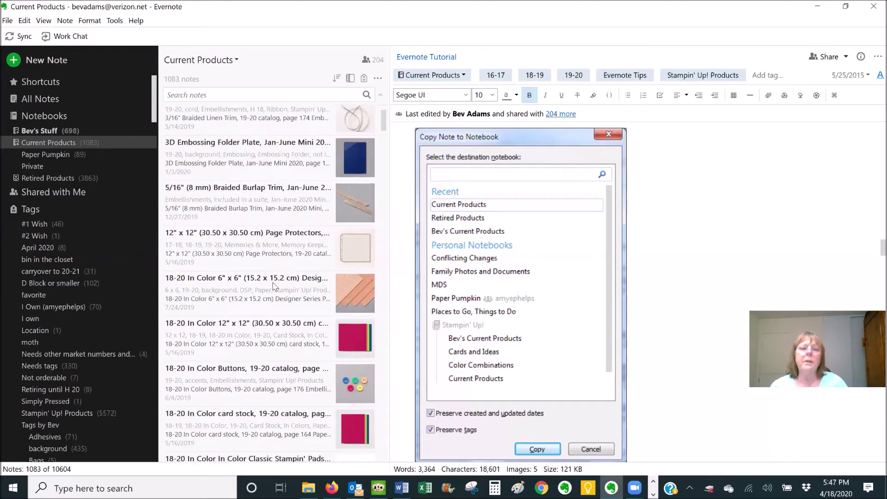
scroll(274, 283, down, 2)
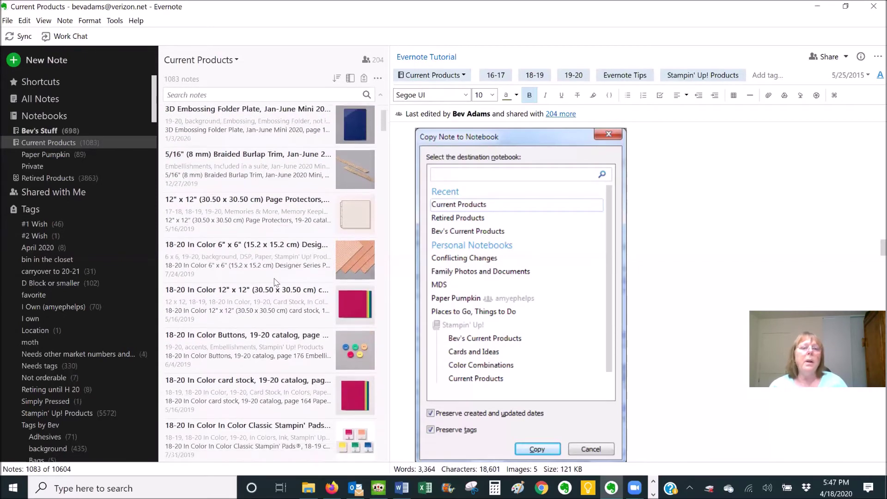
scroll(272, 286, up, 3)
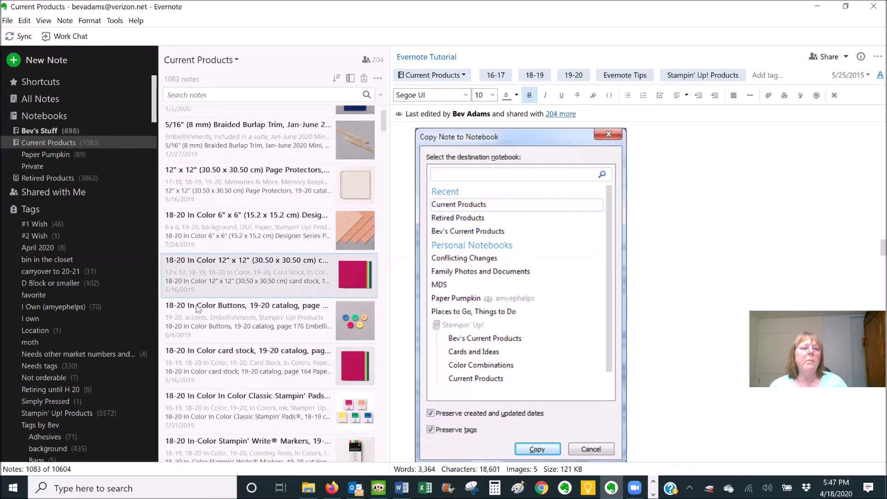
scroll(221, 296, up, 8)
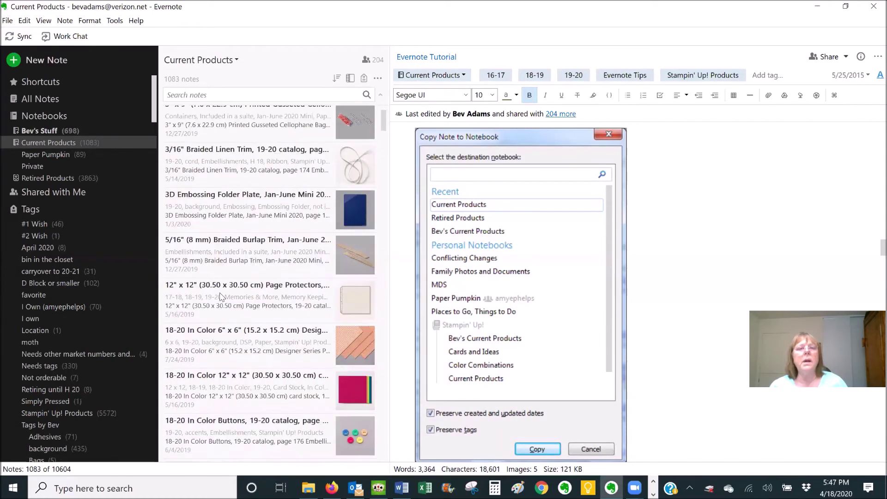
scroll(229, 296, up, 8)
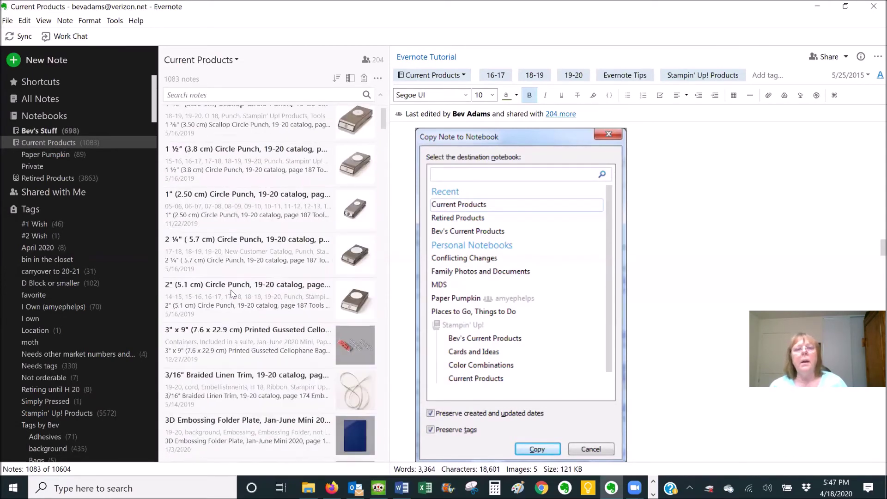
scroll(99, 333, down, 15)
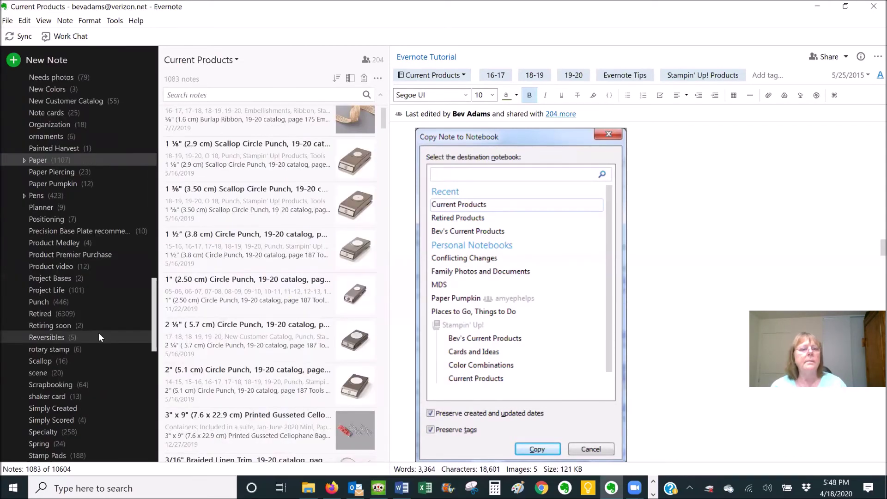
- Filter by the Retiring soon tag and scroll through the Basket Weave 3D Embossing Folder note
click(40, 326)
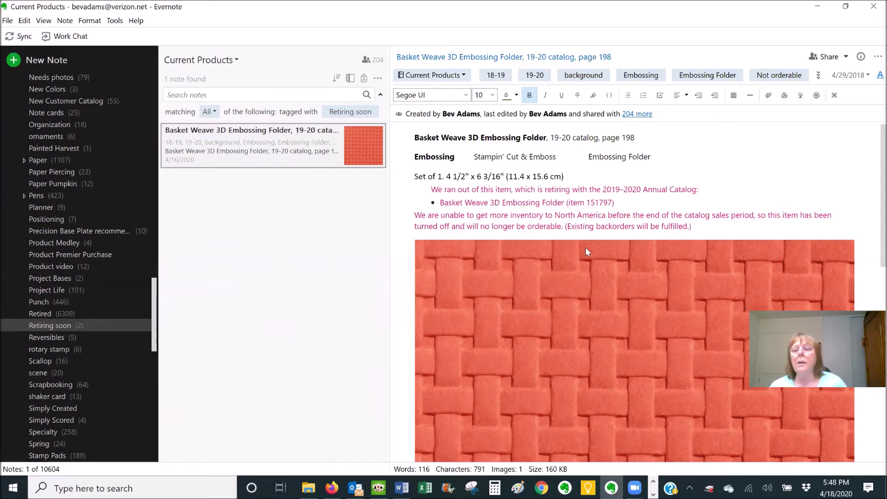
scroll(585, 249, down, 5)
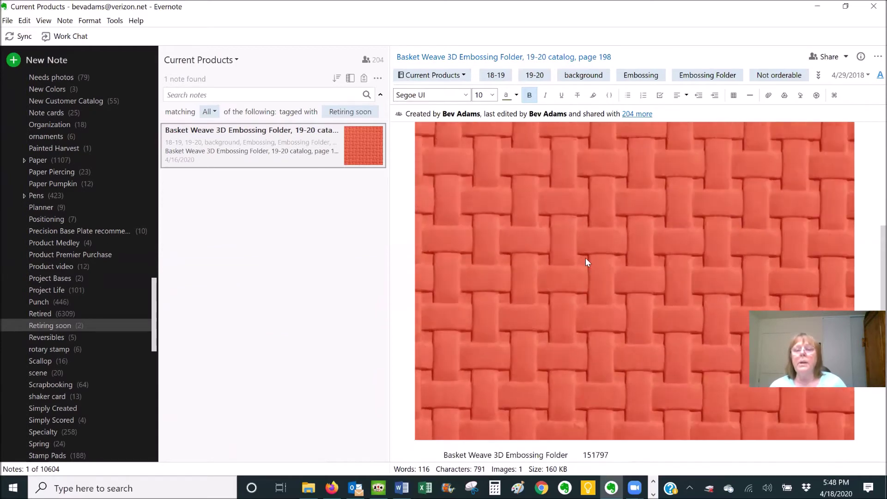
scroll(585, 256, up, 5)
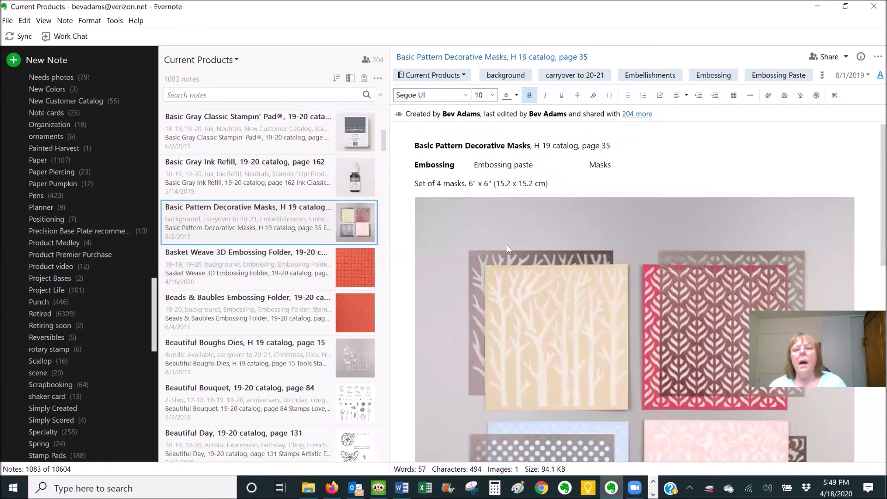
scroll(511, 249, down, 5)
- Open the Beautiful Bouquet, Beautiful Layers Dies, then Beautiful You notes in turn
scroll(285, 339, down, 3)
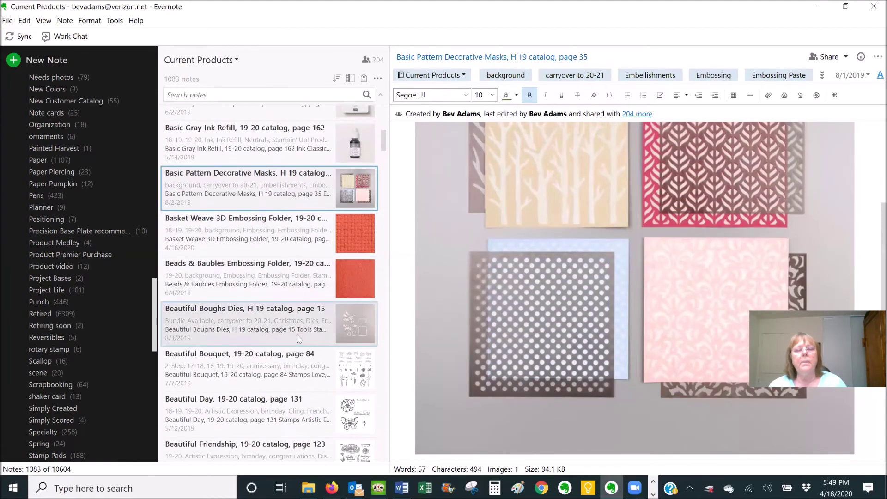
click(286, 338)
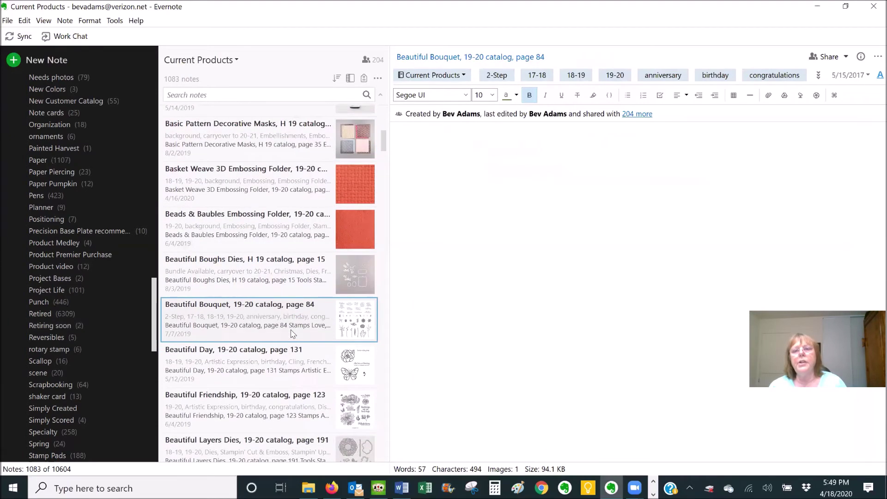
scroll(291, 306, down, 7)
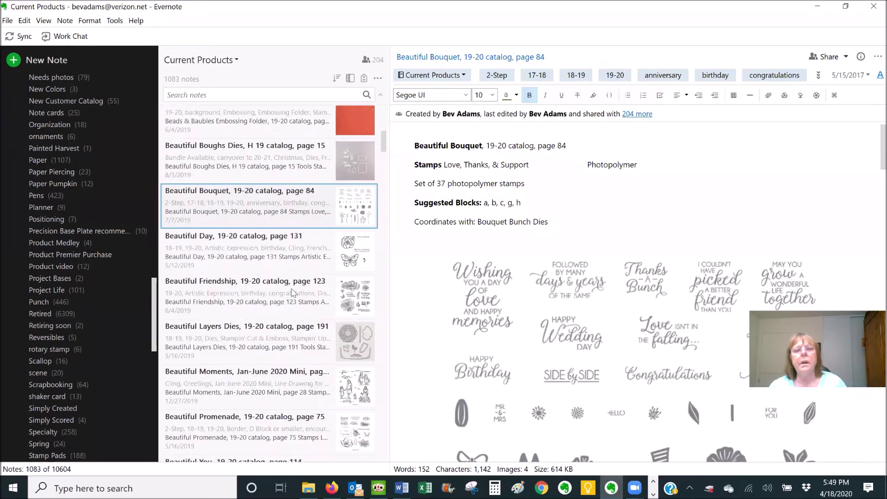
click(291, 293)
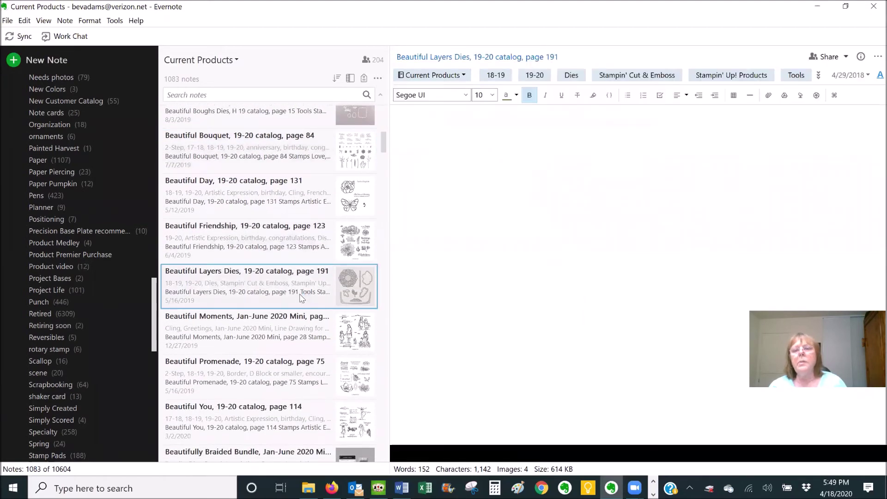
scroll(298, 295, down, 2)
scroll(300, 298, down, 3)
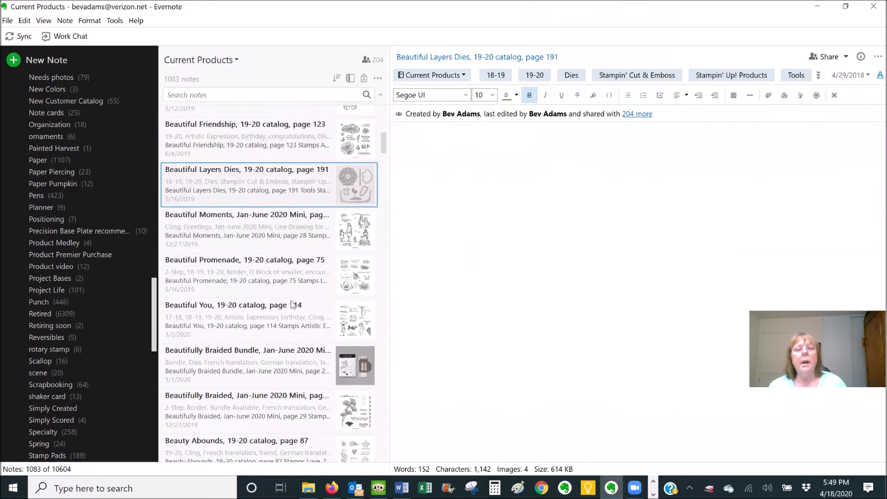
click(287, 321)
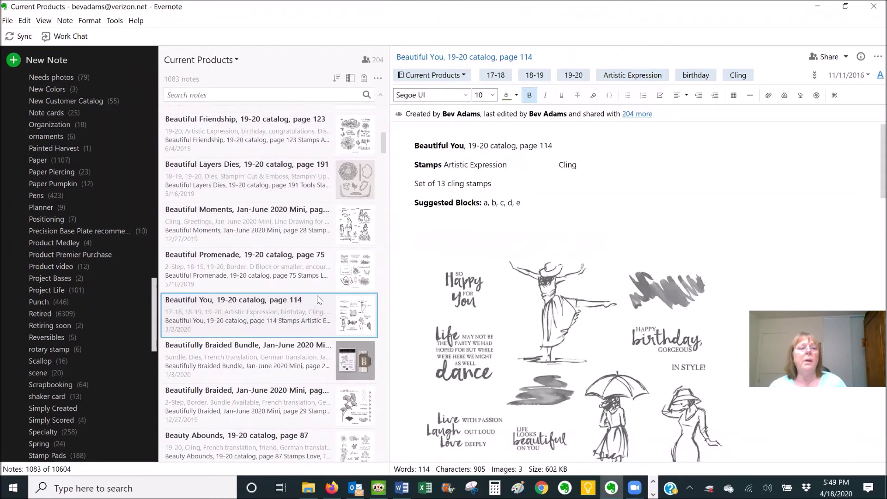
- Scroll the Beautiful You note, then switch to the Bev's Stuff notebook
scroll(305, 286, down, 4)
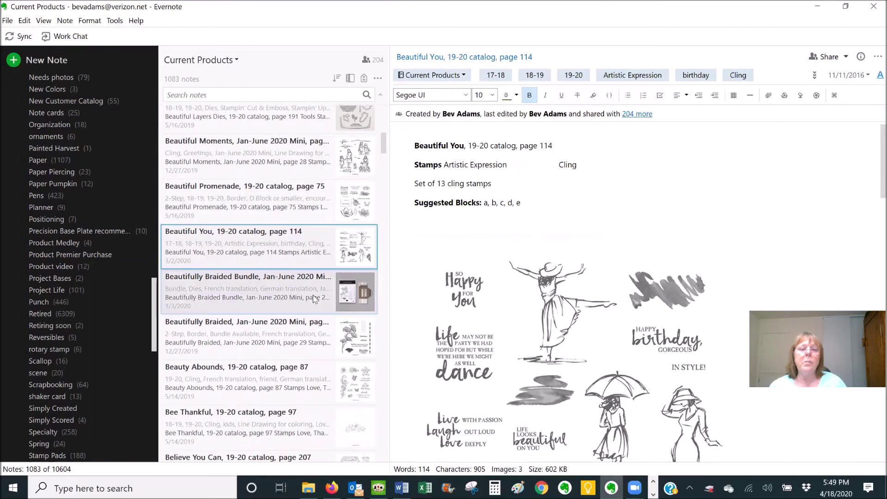
scroll(259, 240, up, 1)
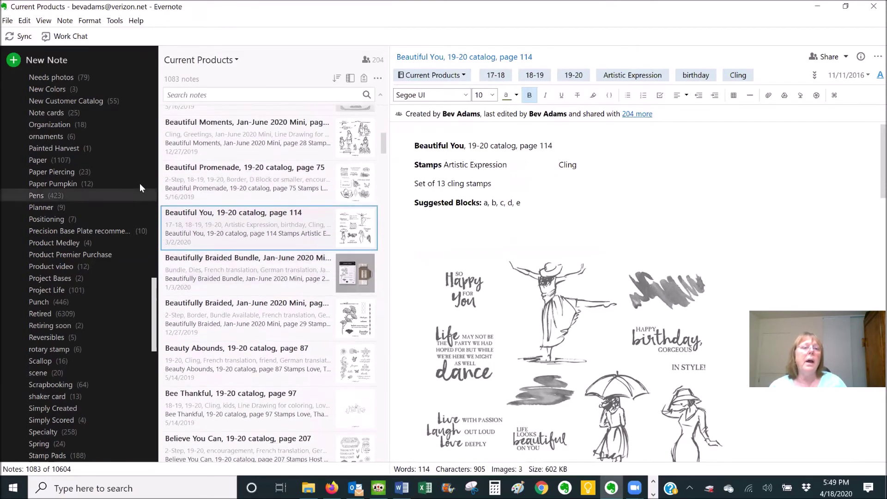
scroll(133, 181, up, 3)
scroll(117, 165, up, 15)
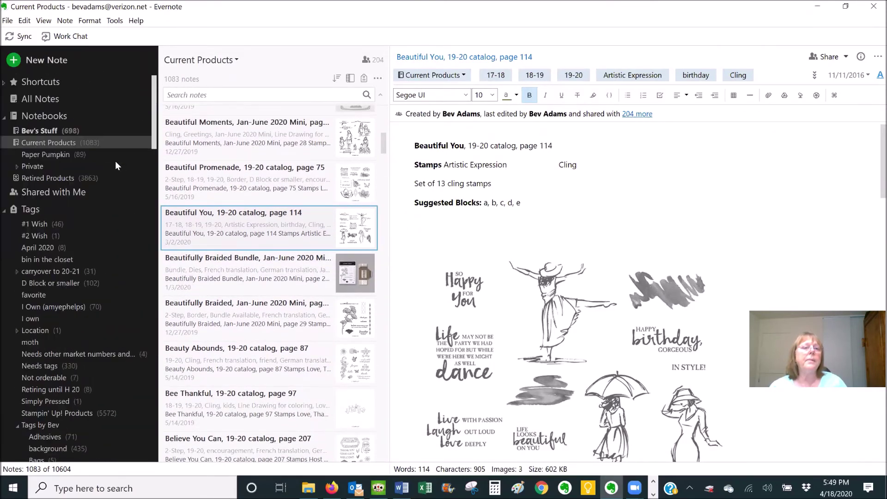
click(98, 132)
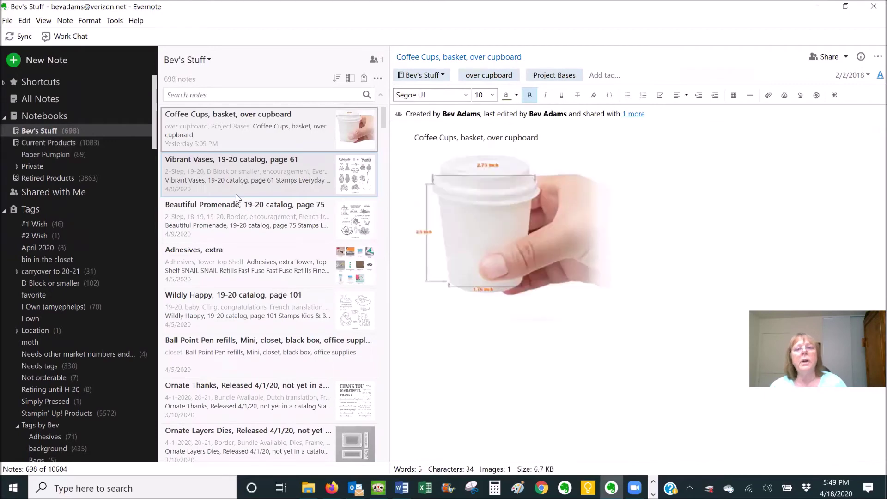
- Open the Ornate Layers Dies note in Bev's Stuff and scroll through the list
scroll(236, 199, down, 5)
click(258, 173)
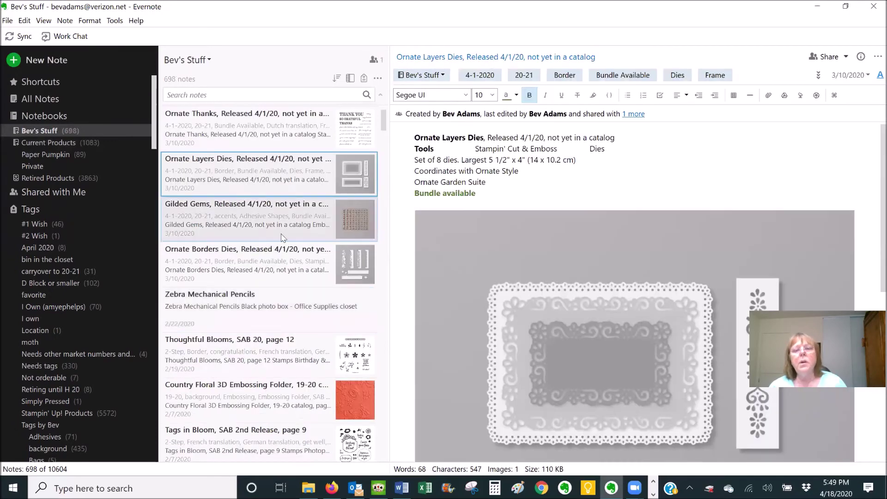
scroll(282, 238, down, 5)
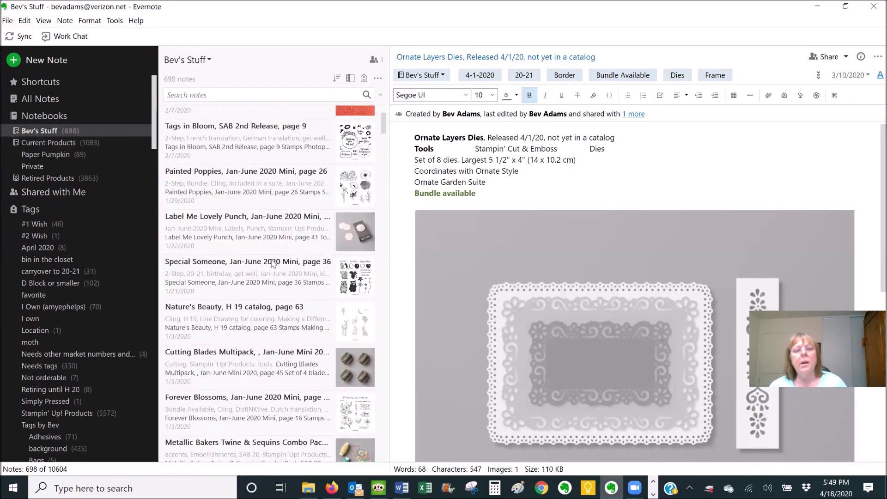
scroll(273, 264, down, 2)
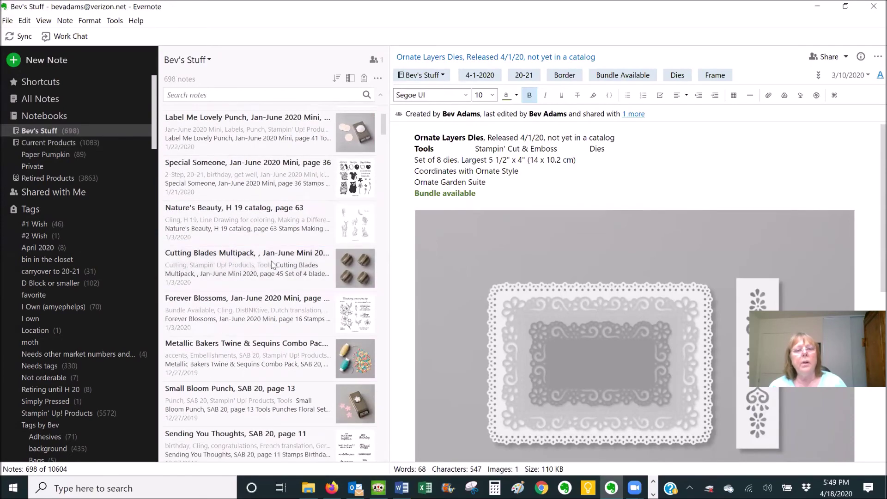
scroll(273, 264, down, 5)
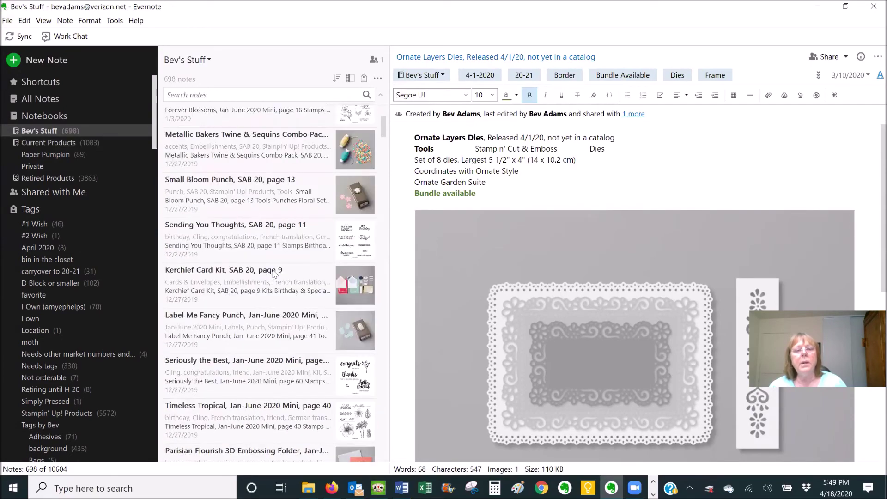
scroll(273, 273, down, 7)
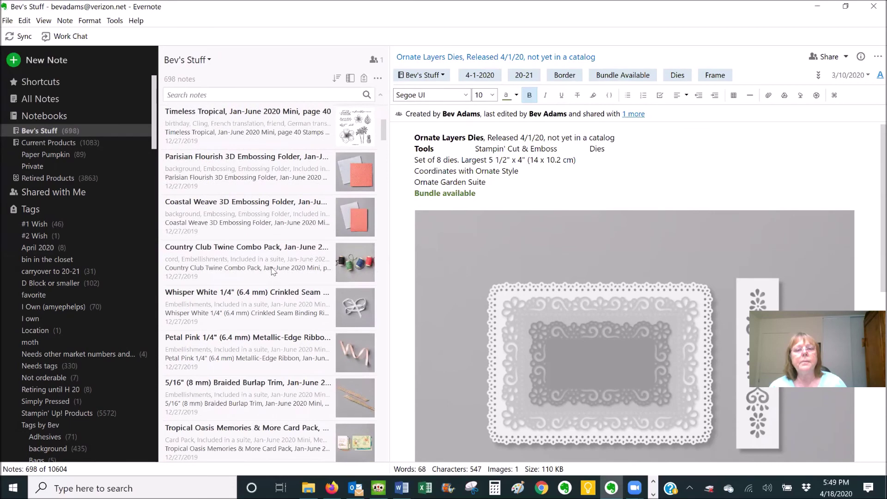
scroll(272, 272, up, 15)
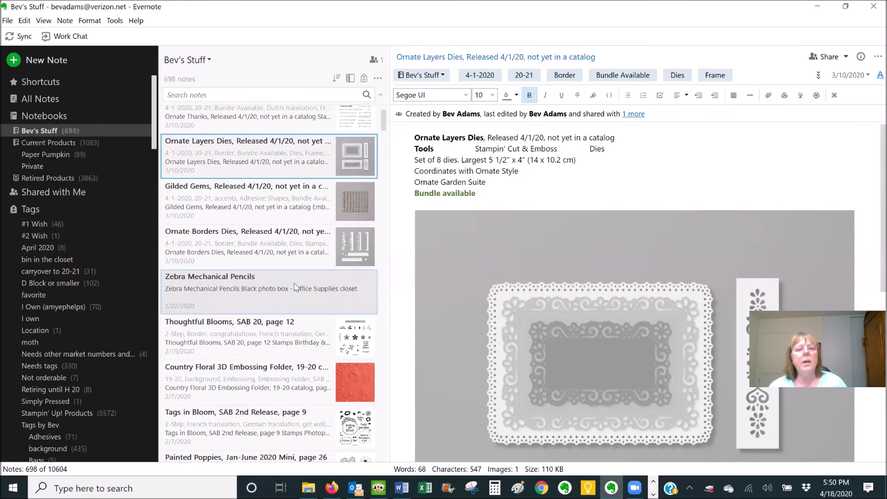
- Open the Zebra Mechanical Pencils note, then the Whisper White ribbon note
click(257, 306)
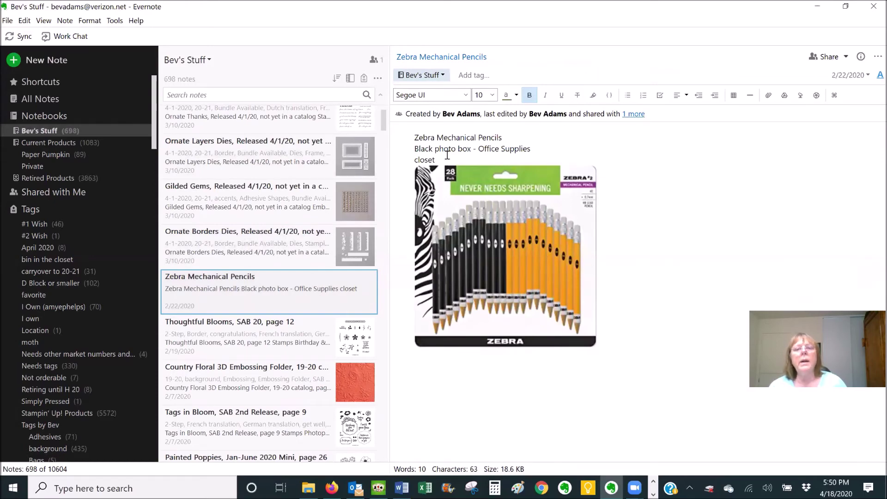
scroll(270, 326, down, 10)
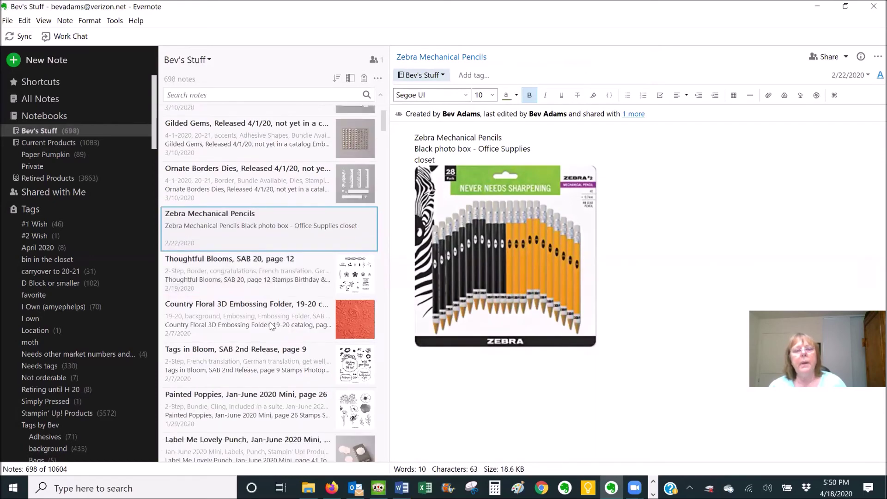
scroll(261, 318, down, 10)
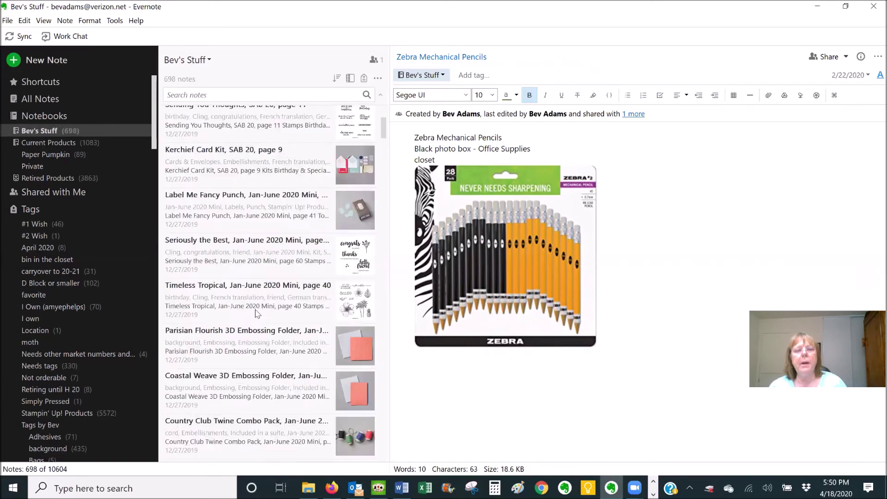
click(245, 280)
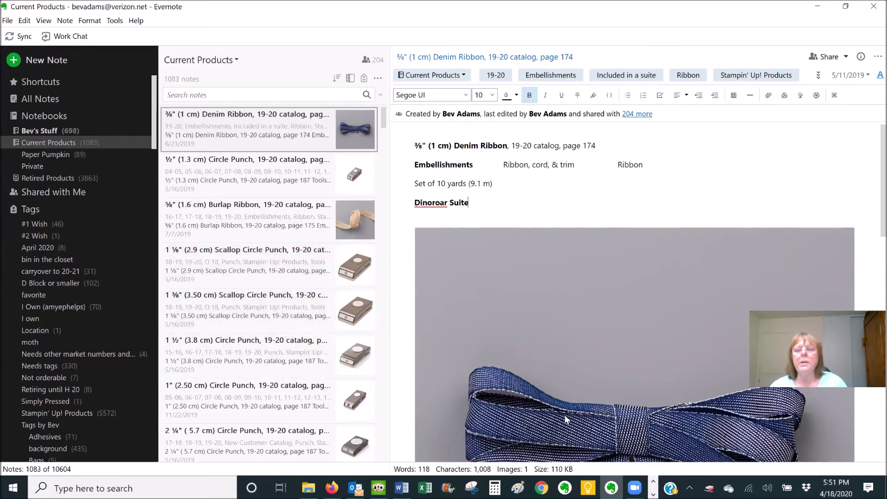
- Return to the Bev's Stuff notebook and open the Gilded Gems note
key(alt+Left)
key(alt+Left)
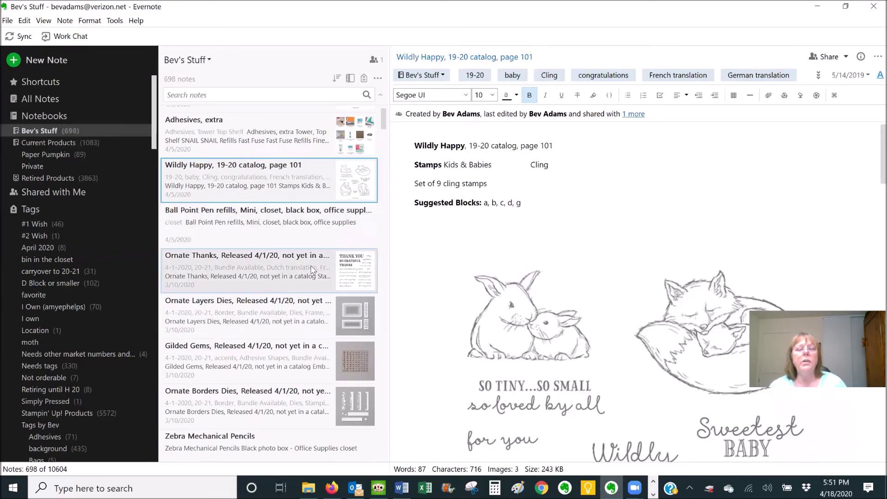
scroll(312, 270, down, 3)
click(299, 235)
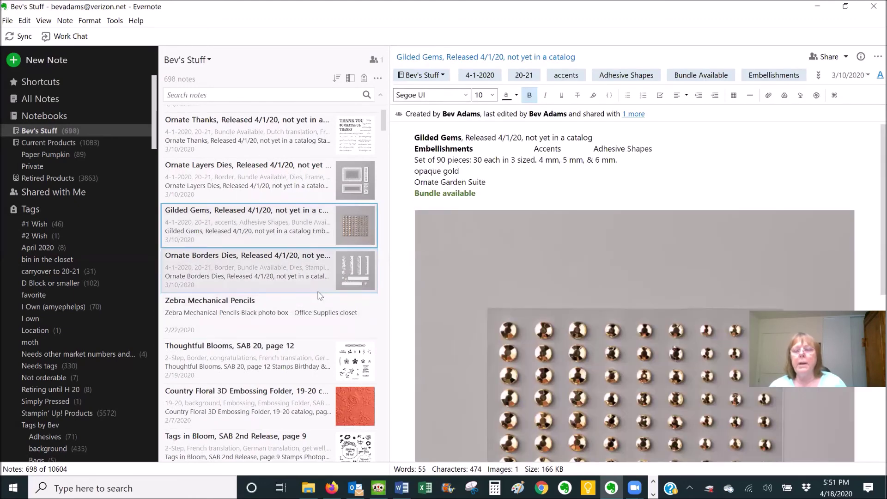
scroll(319, 295, down, 3)
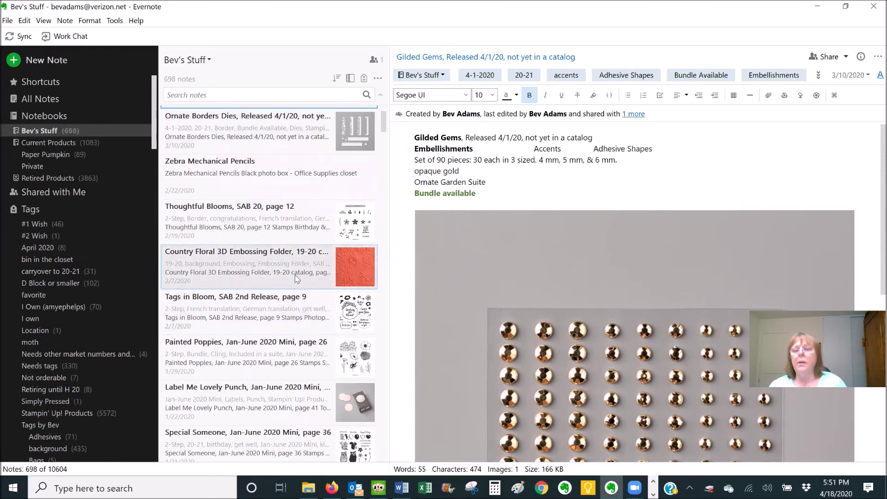
- Open the Nature's Beauty note, then the Forever Blossoms, Jan-June 2020 Mini, page 16 note
scroll(286, 283, down, 4)
click(287, 284)
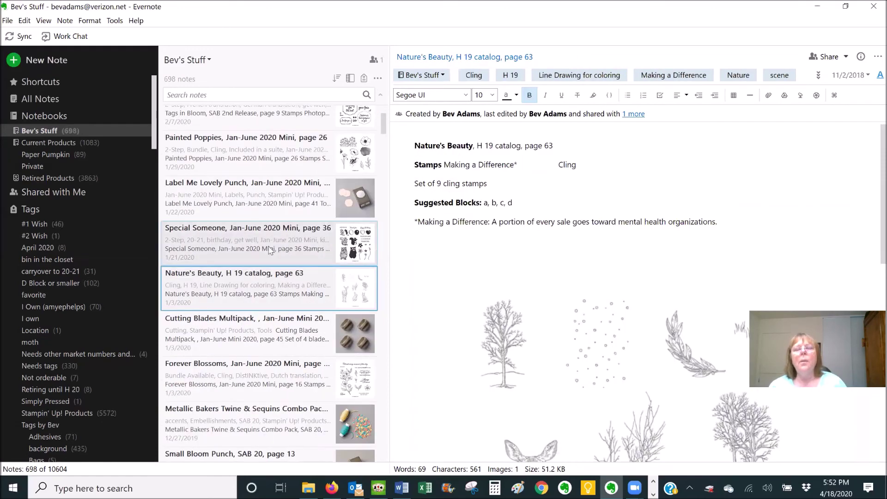
scroll(285, 305, down, 1)
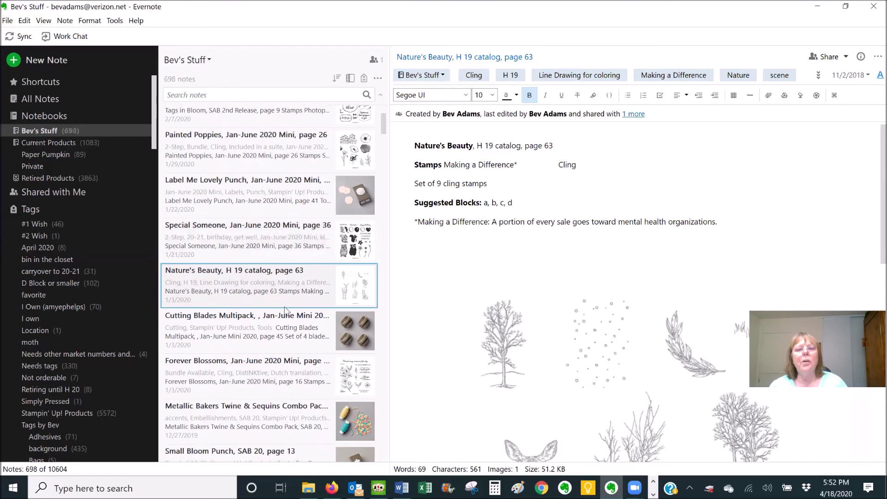
scroll(285, 309, down, 1)
click(296, 331)
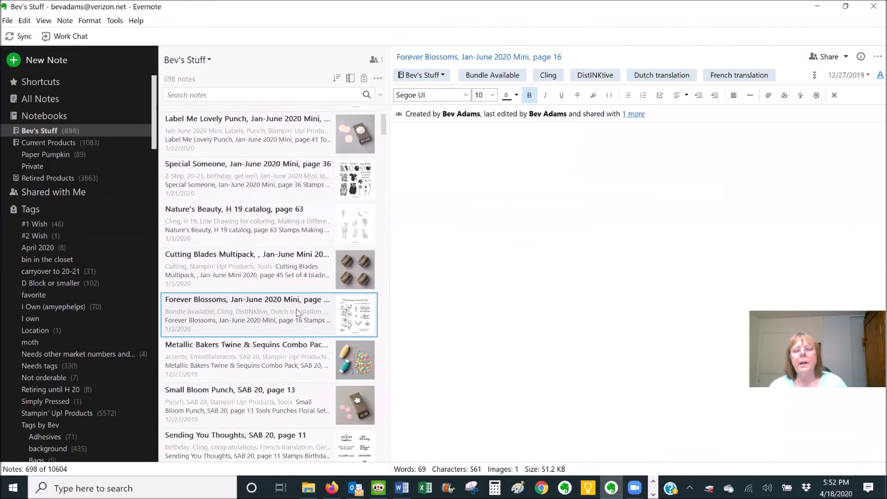
scroll(297, 313, down, 1)
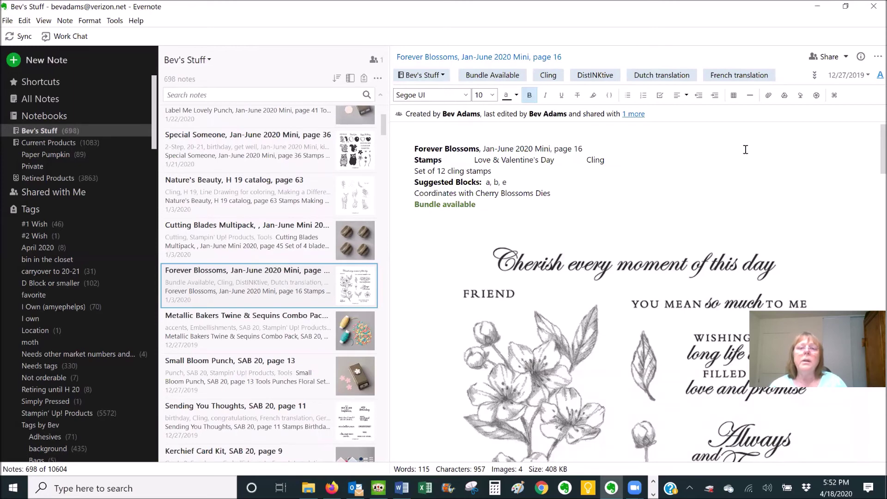
- Select and deselect the 'Jan-June 2020 Mini, page 16' text, then scroll the note list
drag(483, 148, 583, 148)
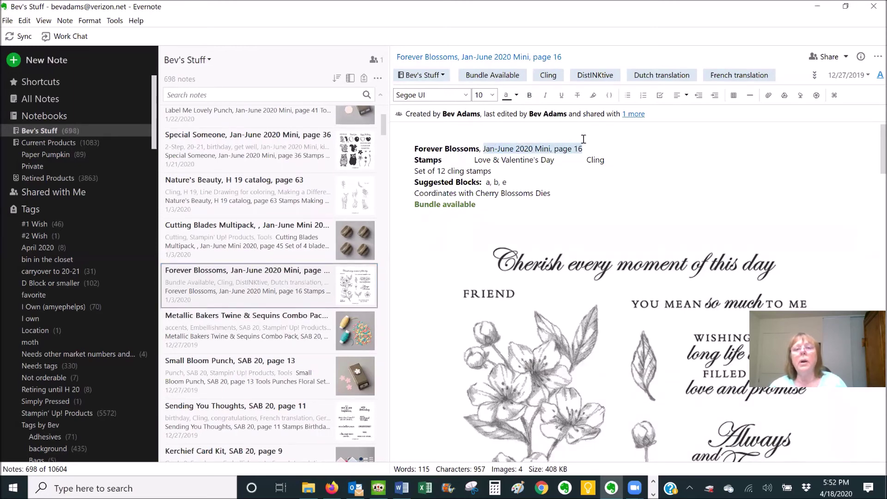
click(595, 151)
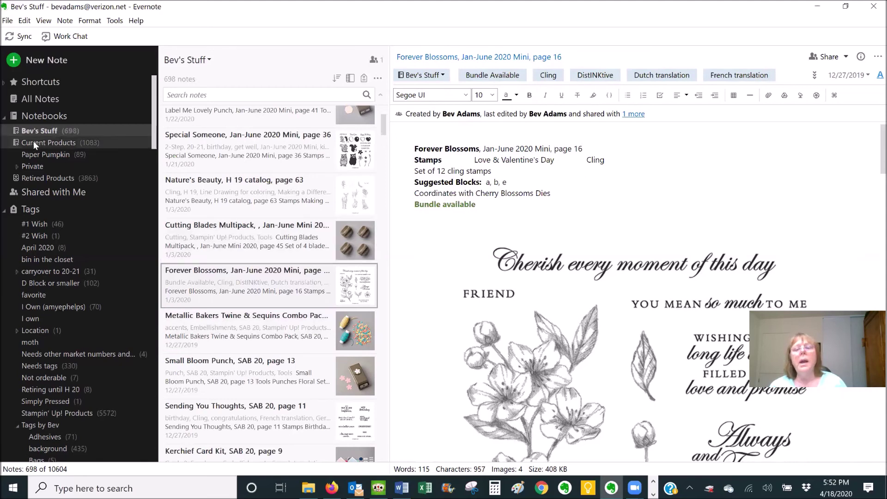
scroll(327, 315, down, 1)
scroll(326, 315, down, 5)
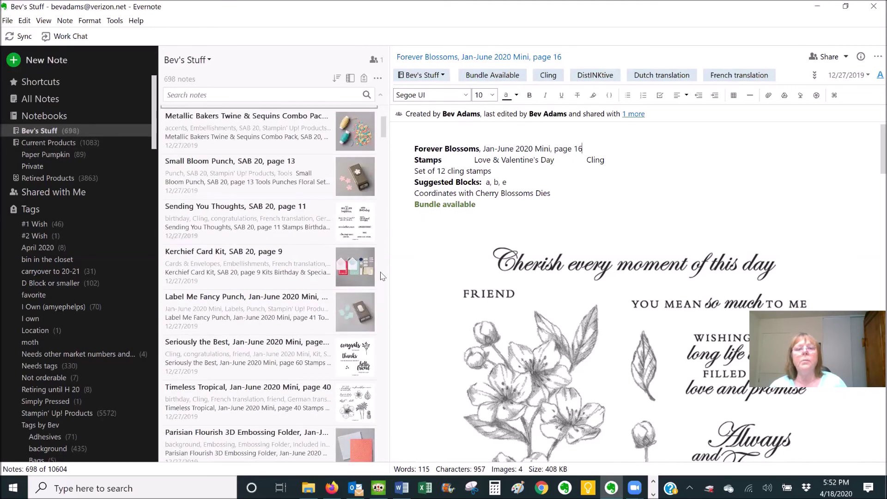
scroll(318, 284, down, 2)
scroll(319, 284, down, 5)
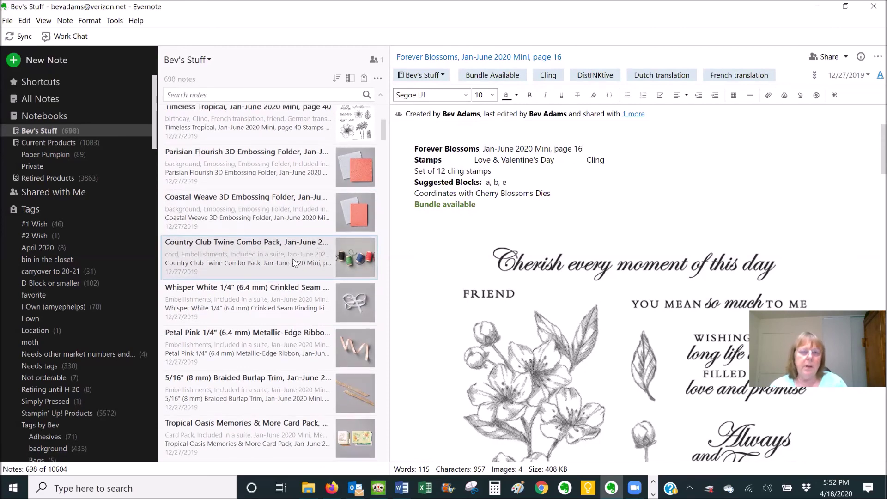
scroll(279, 274, down, 1)
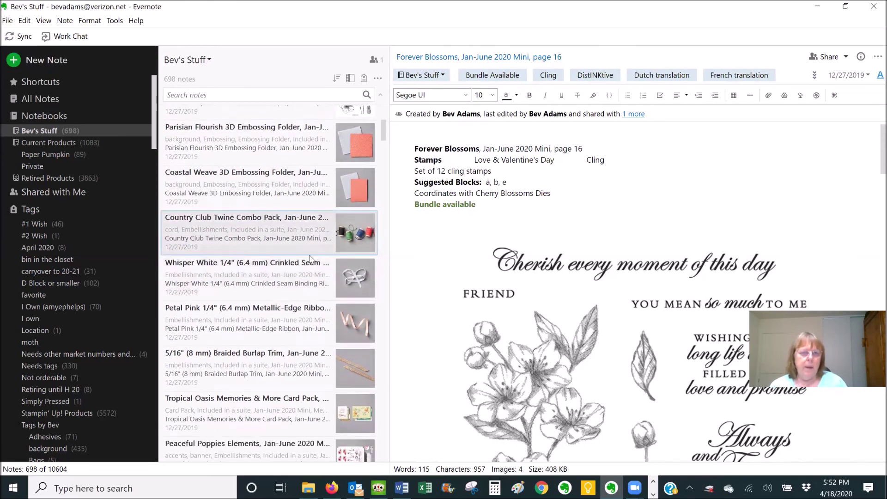
scroll(305, 259, down, 3)
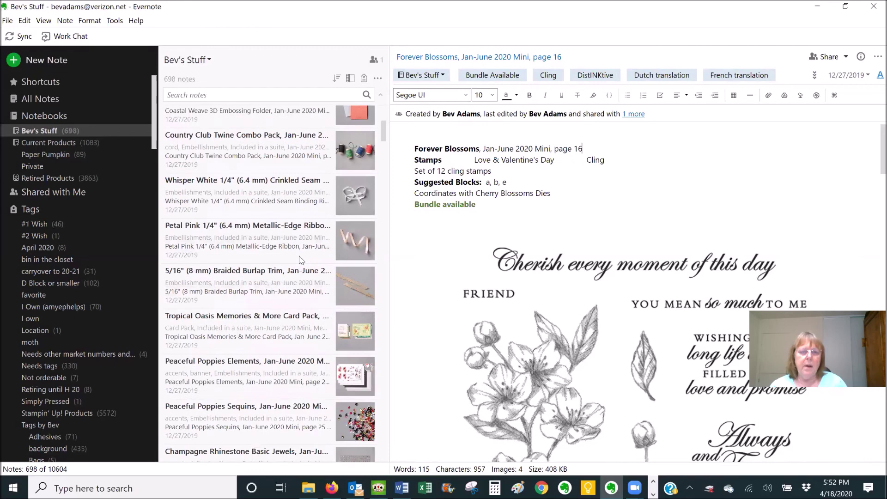
scroll(301, 257, down, 1)
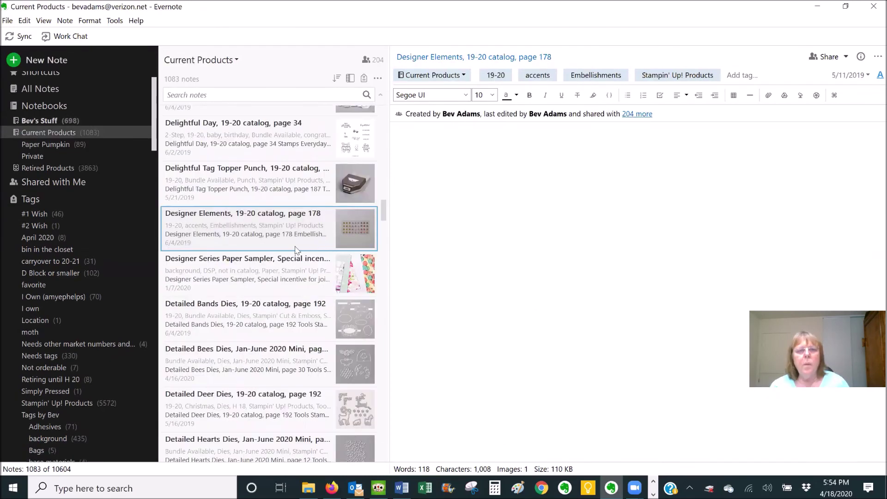
- Open Detailed Deer Dies, then the Detailed Trio Punch, 19-20 catalog, page 187 note
scroll(296, 258, down, 1)
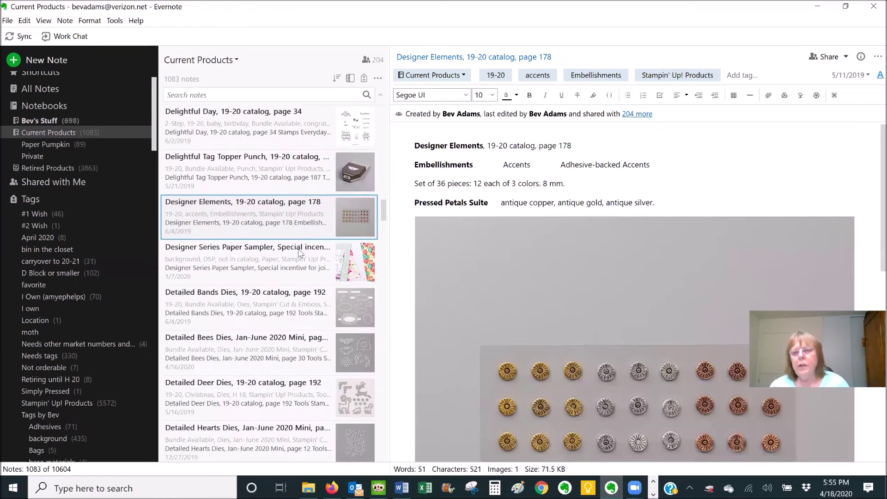
scroll(291, 274, down, 2)
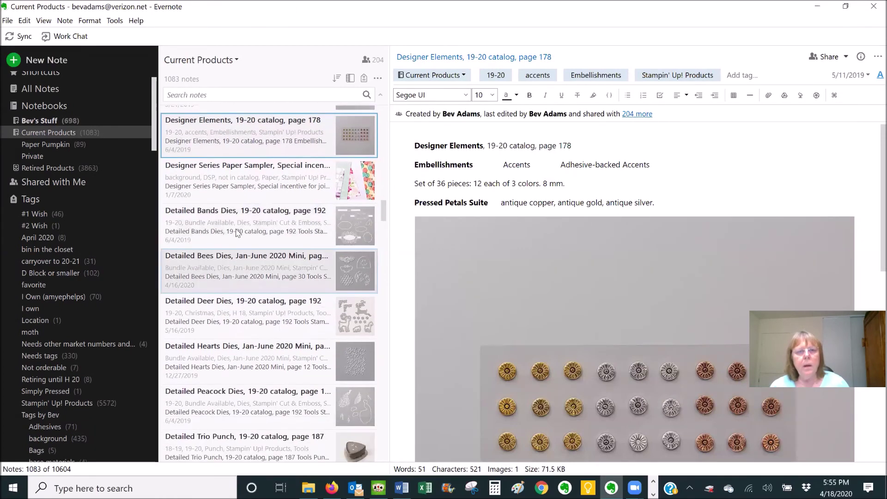
click(296, 300)
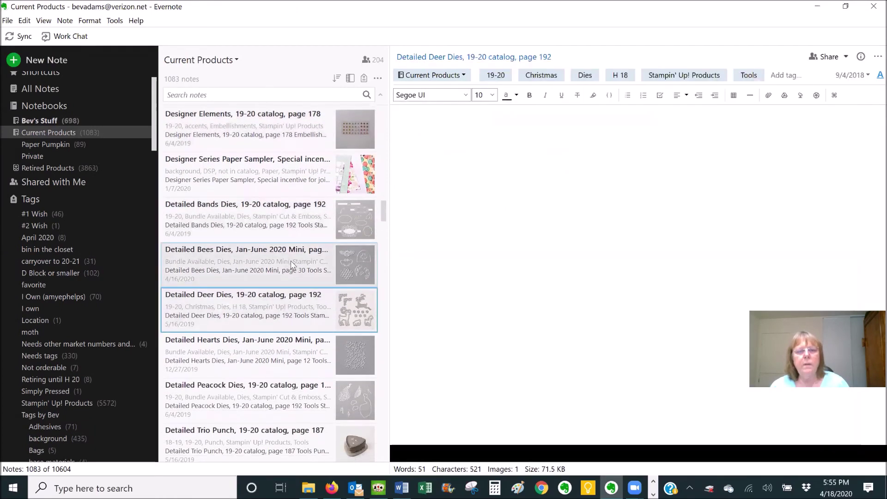
scroll(296, 258, down, 3)
scroll(296, 244, down, 3)
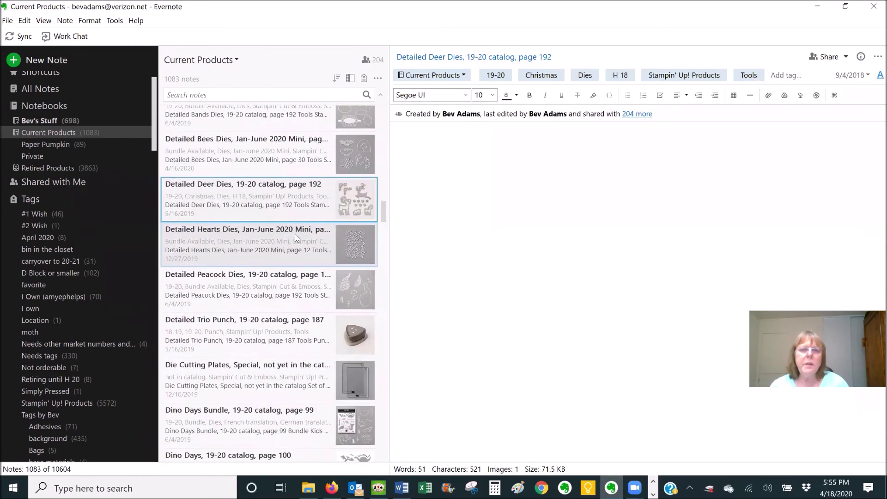
click(291, 261)
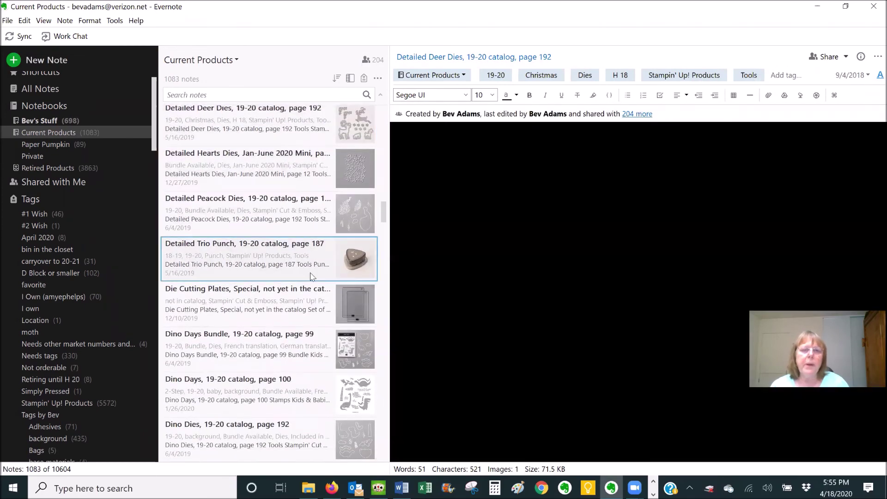
scroll(289, 258, down, 4)
scroll(286, 254, down, 1)
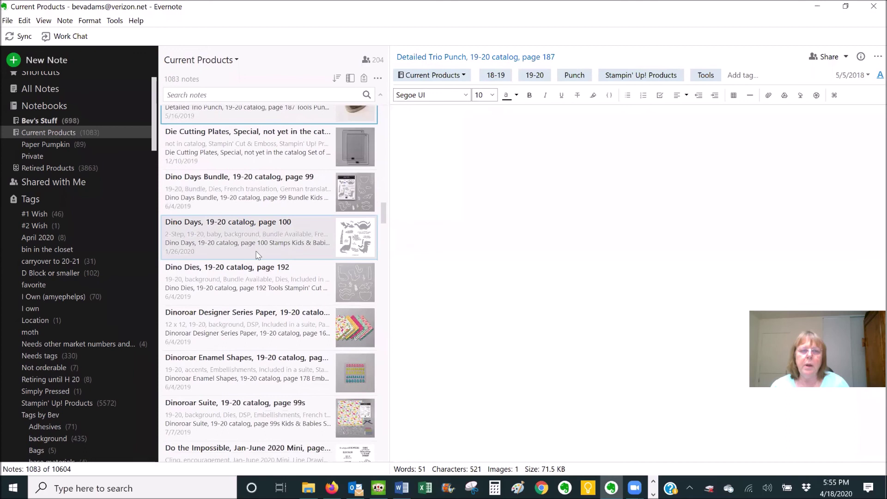
scroll(276, 245, down, 1)
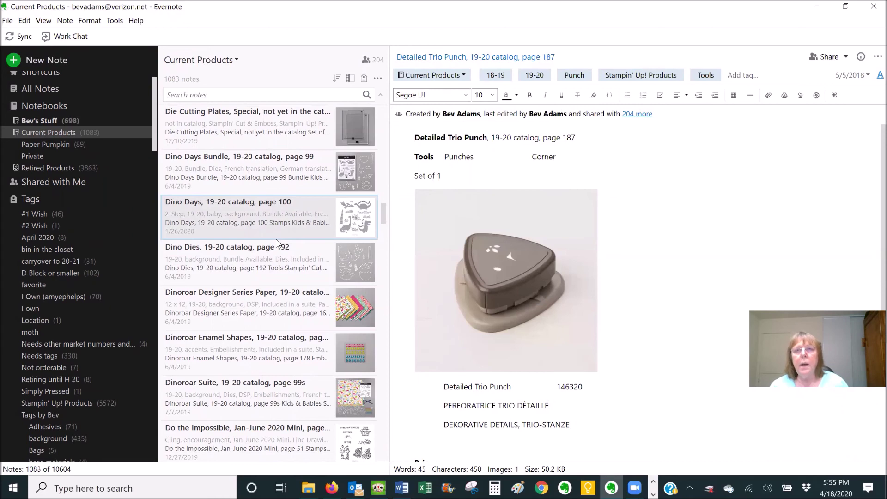
scroll(276, 242, down, 4)
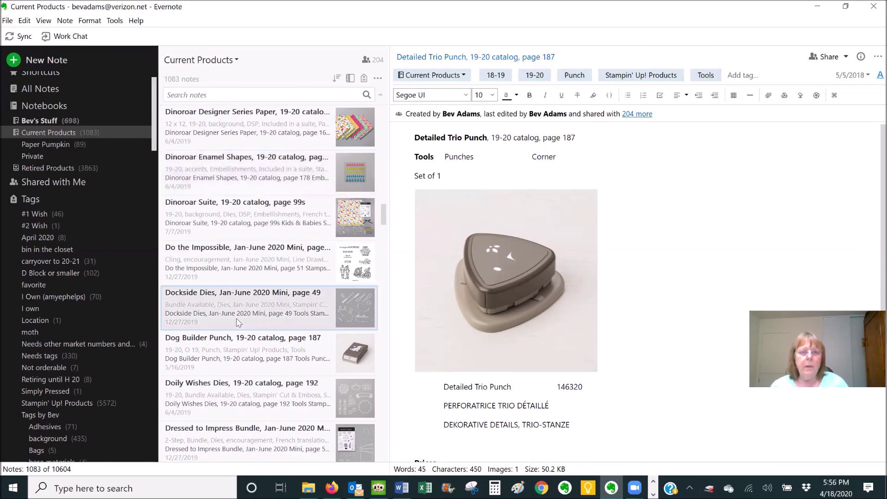
scroll(304, 308, down, 2)
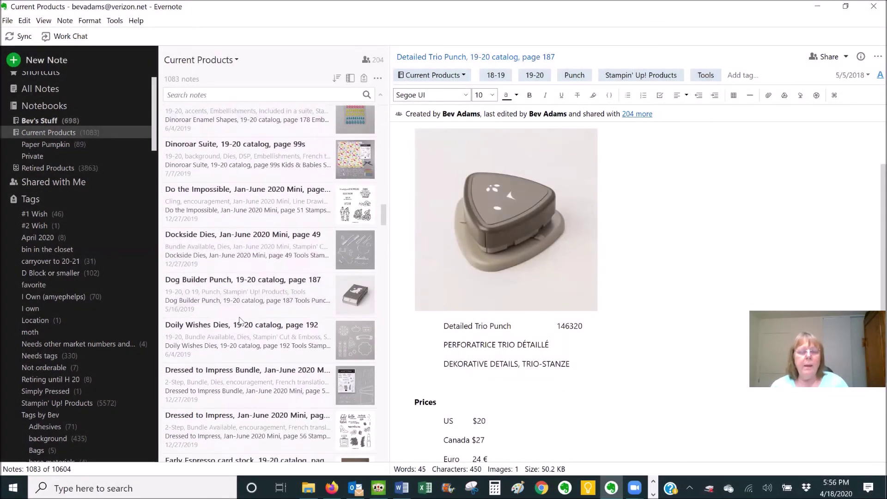
scroll(244, 315, down, 5)
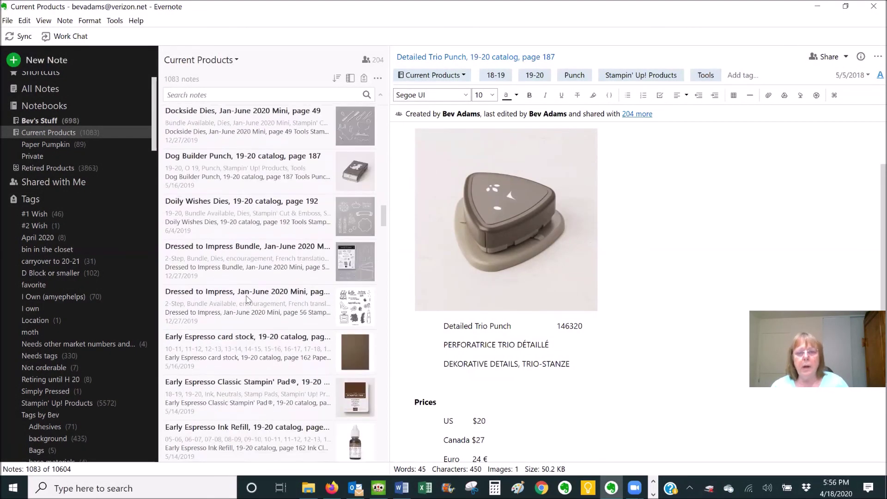